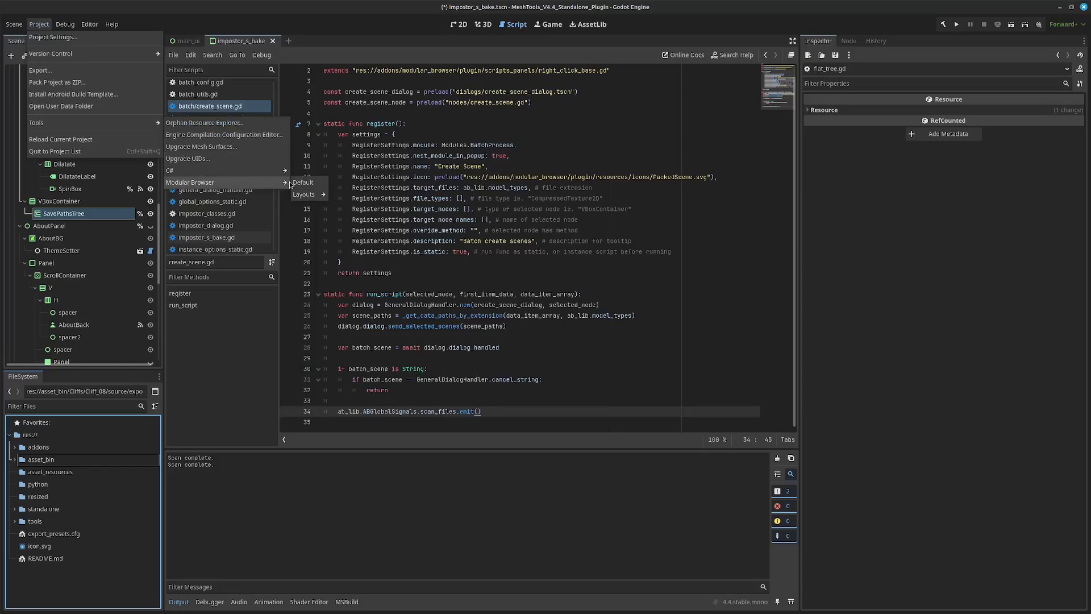
Add new instances to the Default Modular Browser layout and maximize its window.
{"action": "left_click_drag", "start_coordinate": [518, 132], "coordinate": [523, 118]}
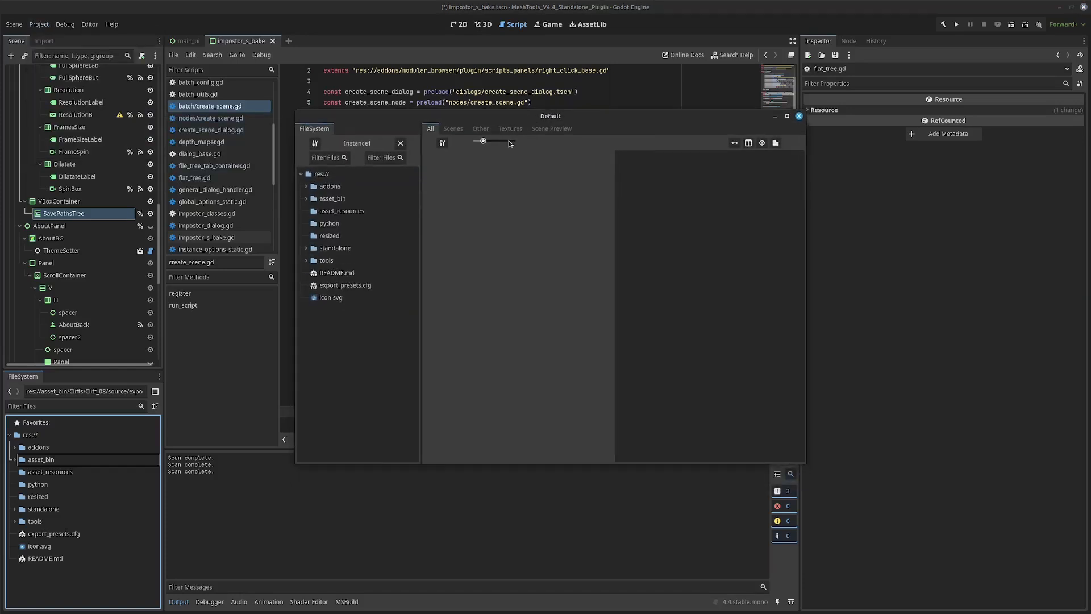
{"action": "left_click", "coordinate": [316, 144]}
{"action": "left_click", "coordinate": [575, 323]}
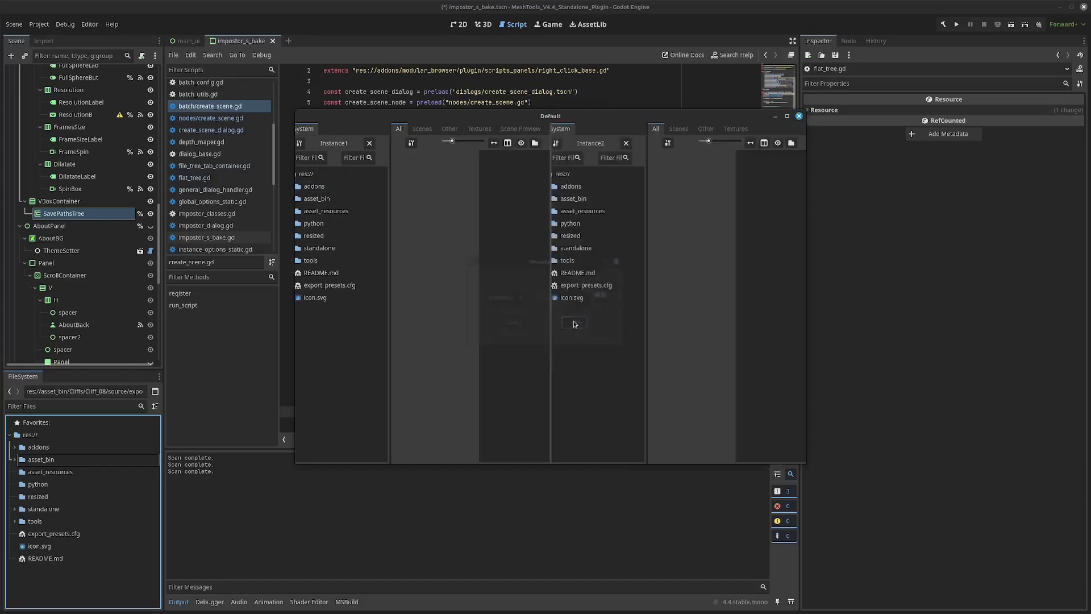
{"action": "left_click", "coordinate": [299, 143]}
{"action": "mouse_move", "coordinate": [305, 178]}
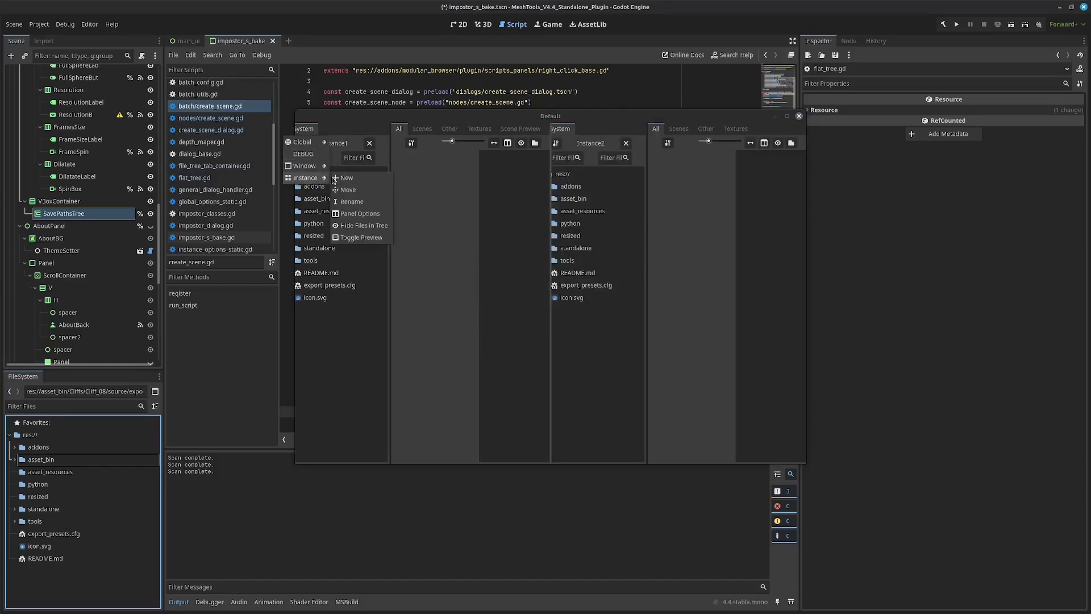
{"action": "left_click", "coordinate": [787, 117]}
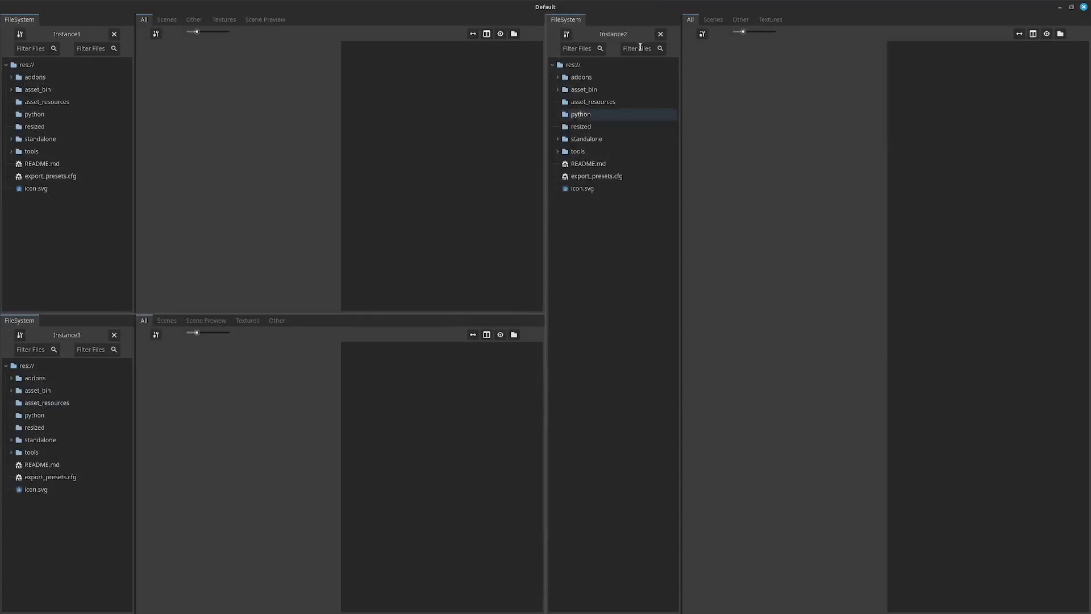
{"action": "left_click", "coordinate": [567, 35]}
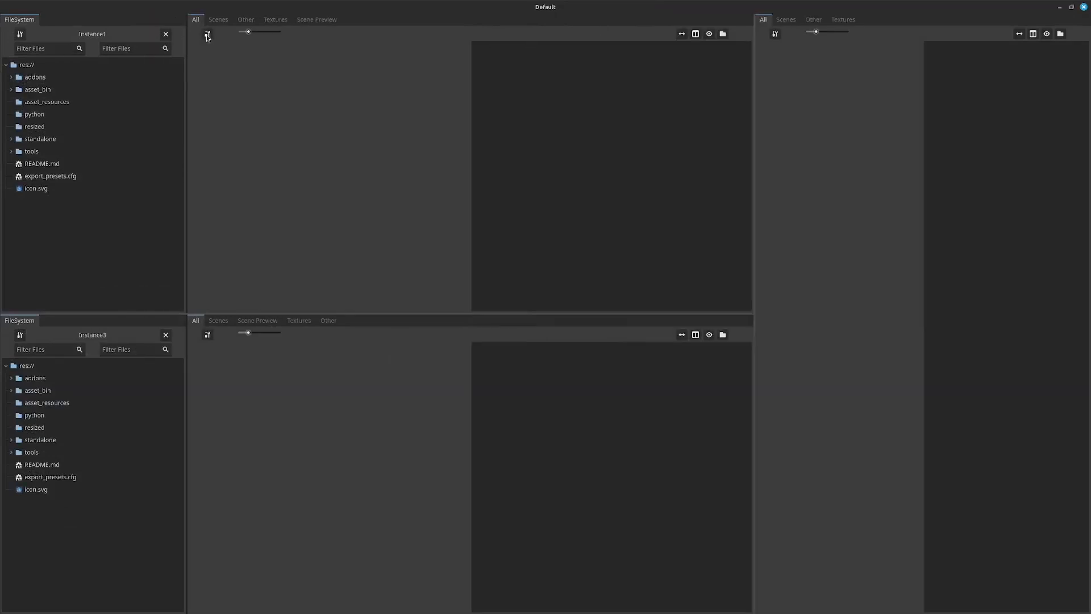
Load the AssetBrowser layout through the Manage Layout dialog.
{"action": "left_click", "coordinate": [207, 34]}
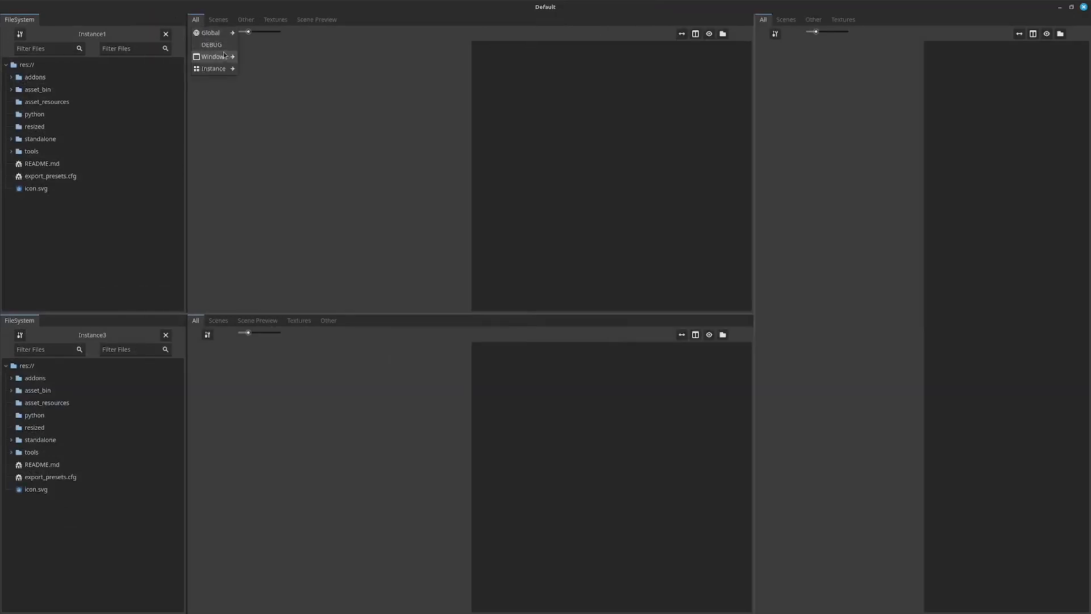
{"action": "mouse_move", "coordinate": [220, 69]}
{"action": "left_click", "coordinate": [262, 80]}
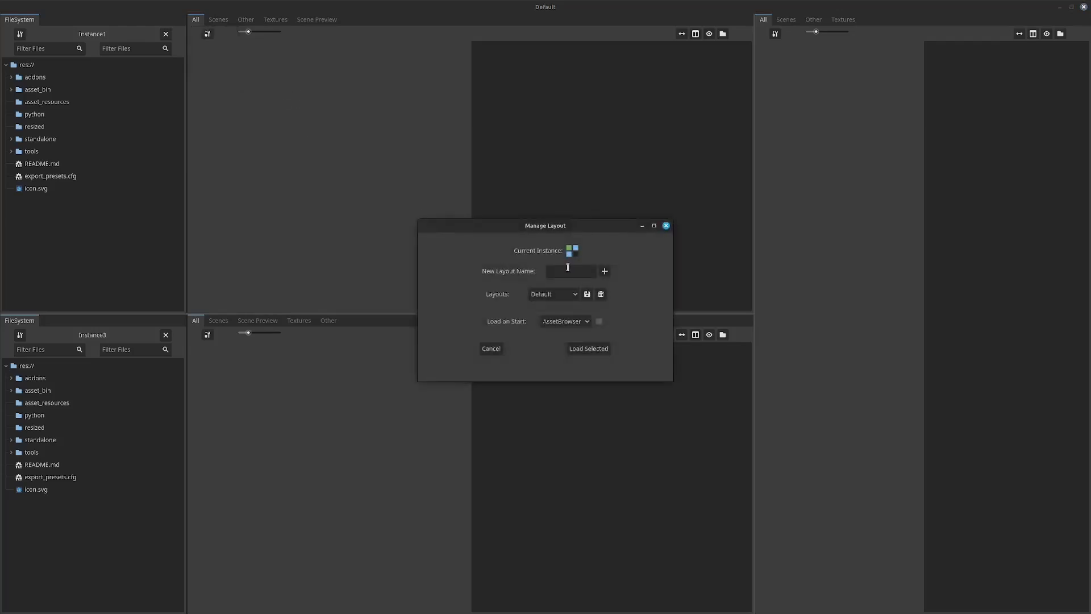
{"action": "left_click", "coordinate": [569, 295]}
{"action": "left_click", "coordinate": [566, 320]}
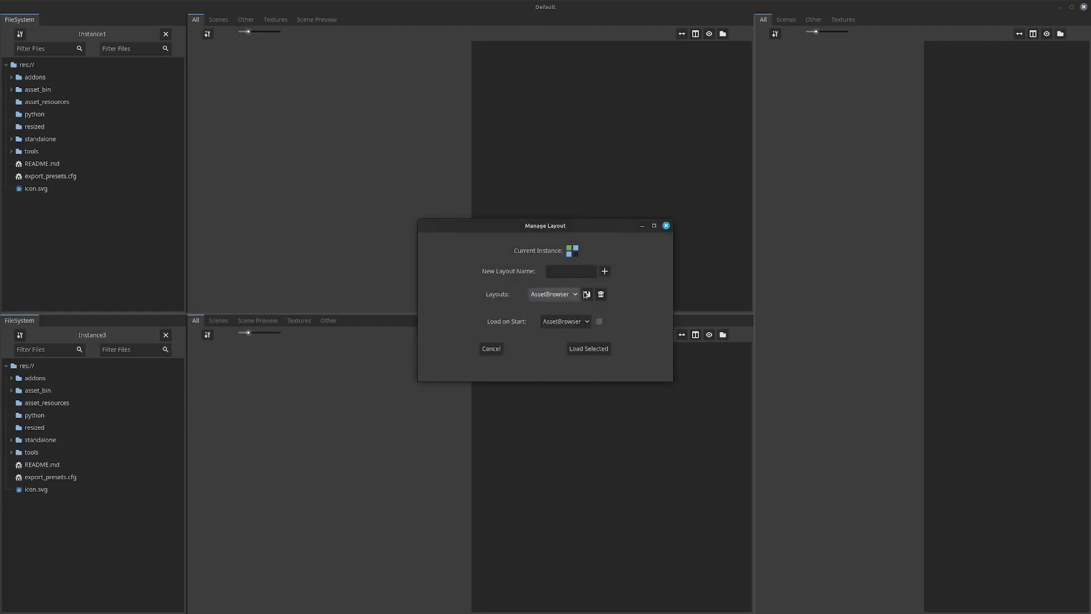
{"action": "left_click", "coordinate": [589, 349]}
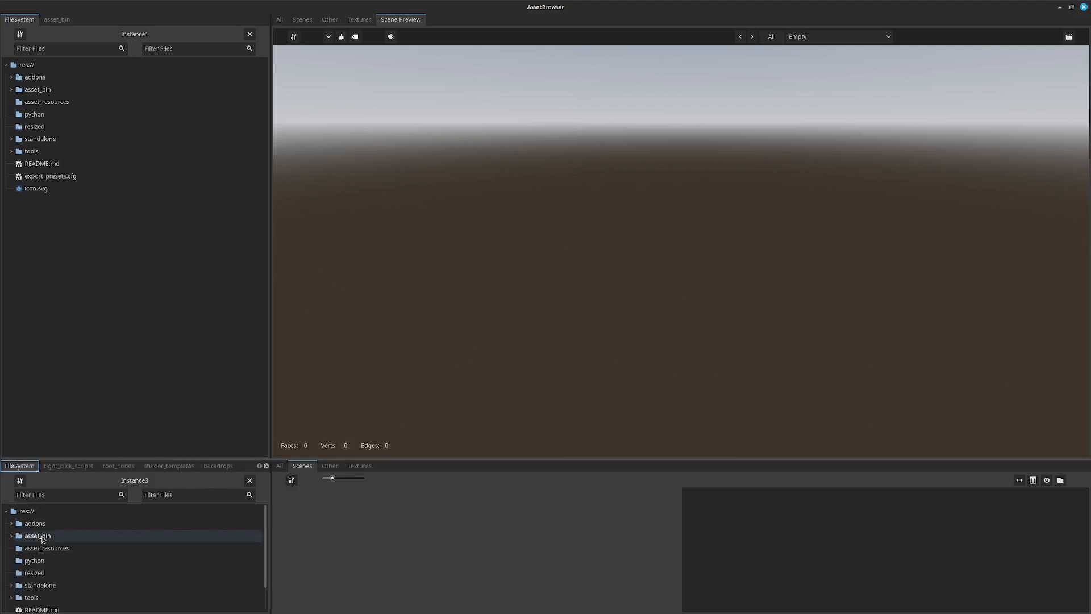
Browse the scenes in the asset_bin folder and select desert_western_cliff_XL_07_LOD0.glb through desert_western_cliff_XL_07_LOD5.glb.
{"action": "left_click", "coordinate": [43, 536]}
{"action": "scroll", "coordinate": [465, 566], "scroll_direction": "down", "scroll_amount": 10}
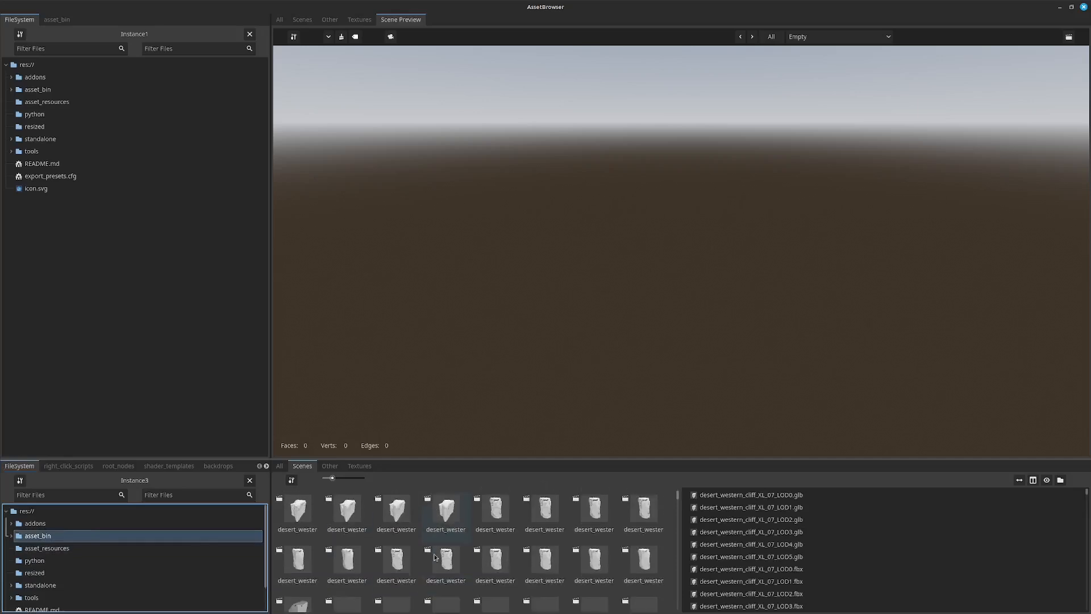
{"action": "scroll", "coordinate": [465, 567], "scroll_direction": "down", "scroll_amount": 4}
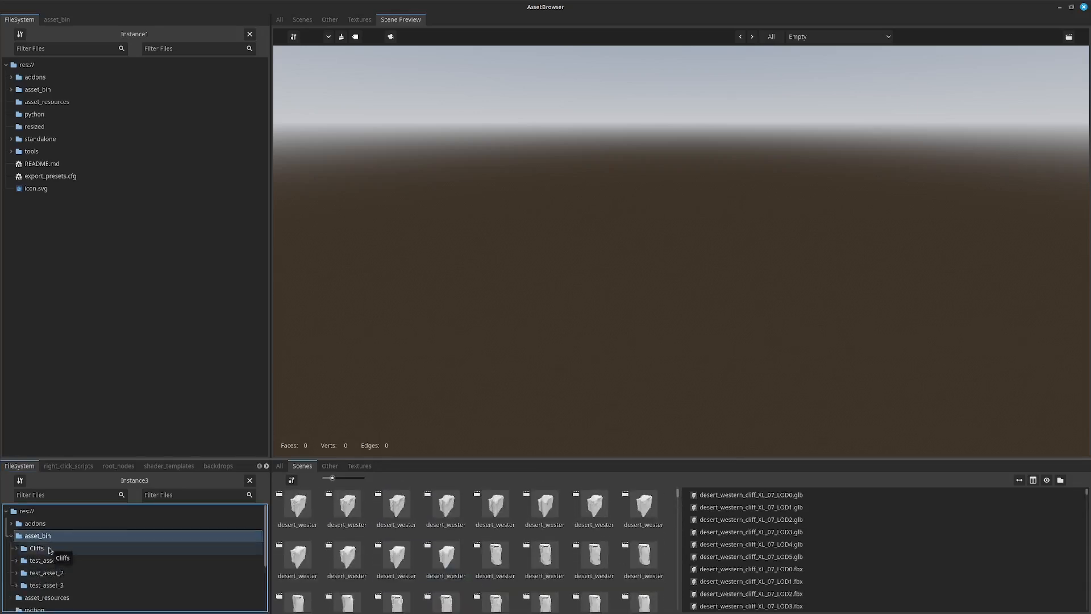
{"action": "left_click", "coordinate": [50, 549]}
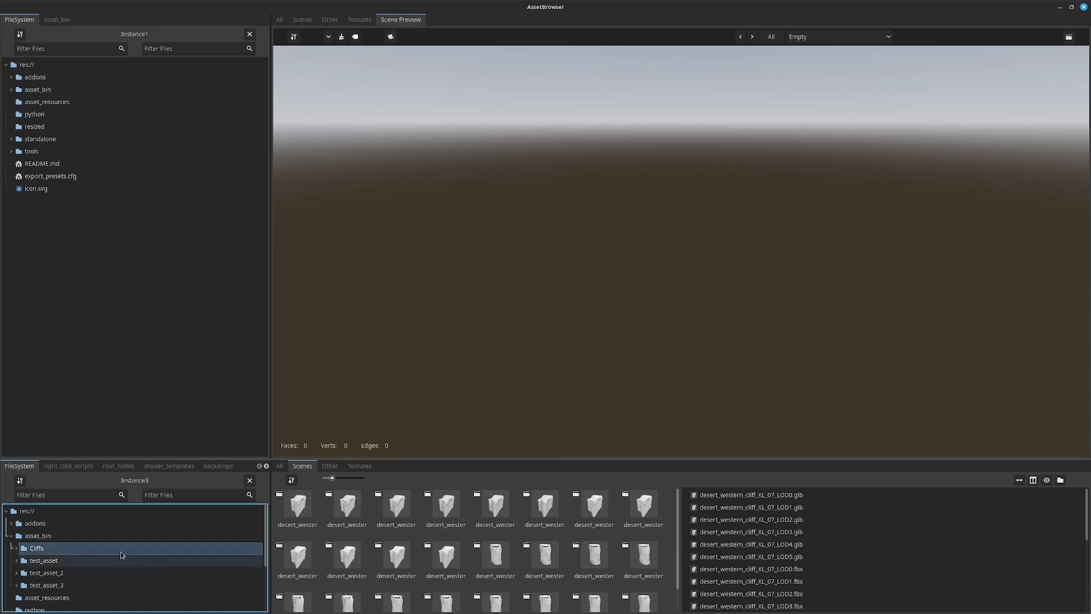
{"action": "left_click", "coordinate": [759, 496]}
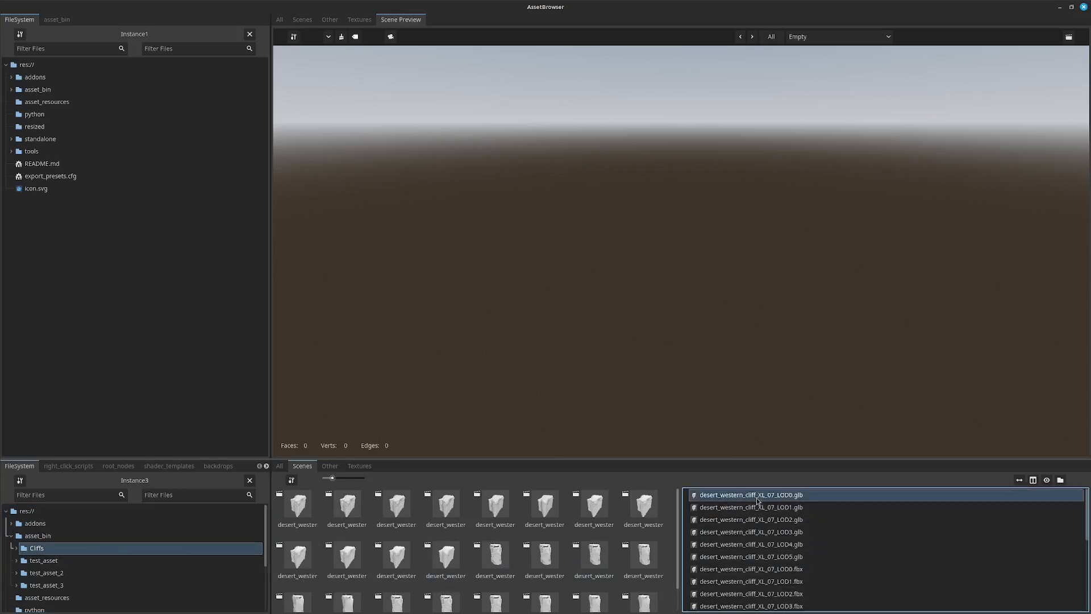
{"action": "left_click", "coordinate": [776, 557], "text": "shift"}
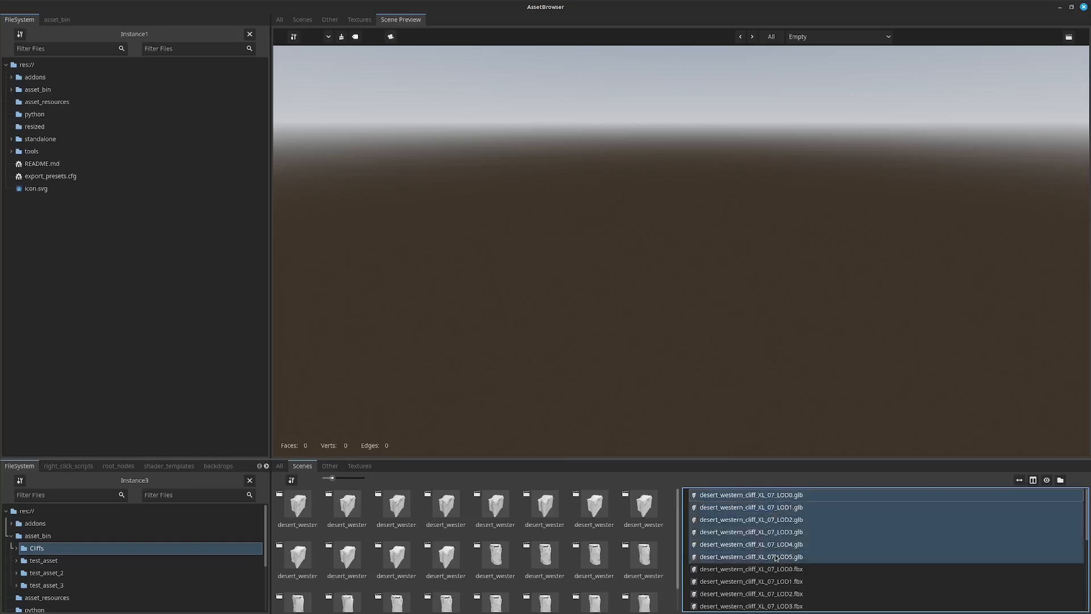
Batch-create scenes from the selected cliff GLB files with Static Body as Parent turned off, widening the dialog to read the save paths.
{"action": "right_click", "coordinate": [752, 516]}
{"action": "mouse_move", "coordinate": [763, 525]}
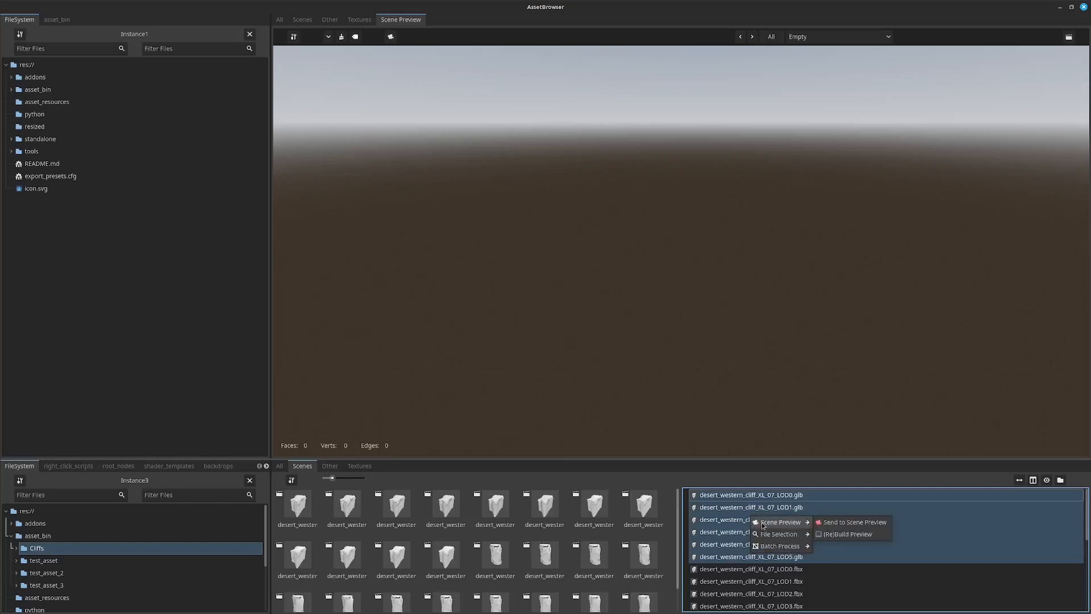
{"action": "mouse_move", "coordinate": [793, 551]}
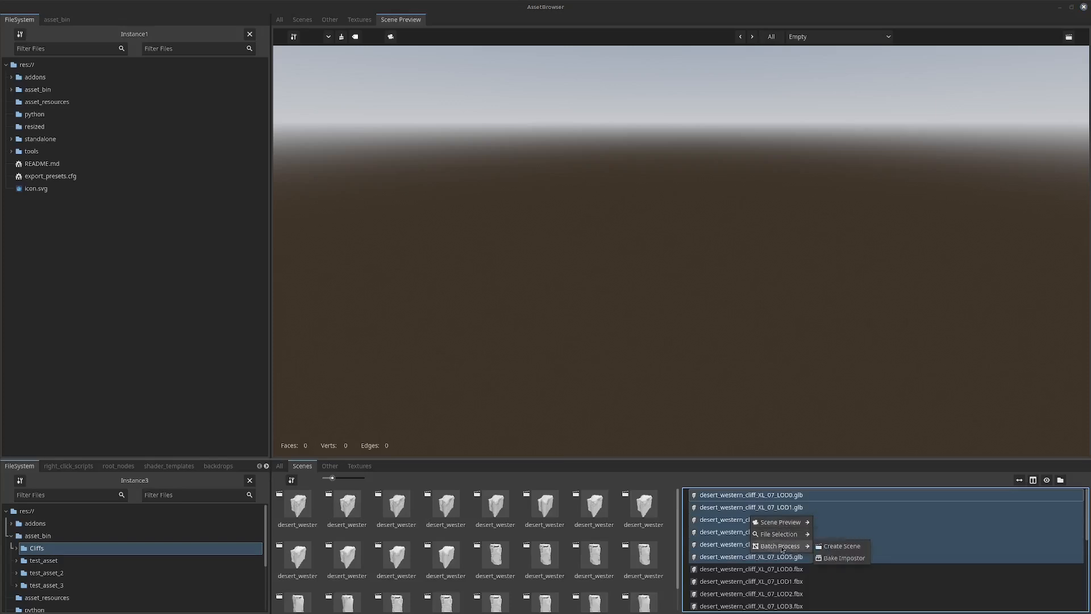
{"action": "left_click", "coordinate": [840, 547]}
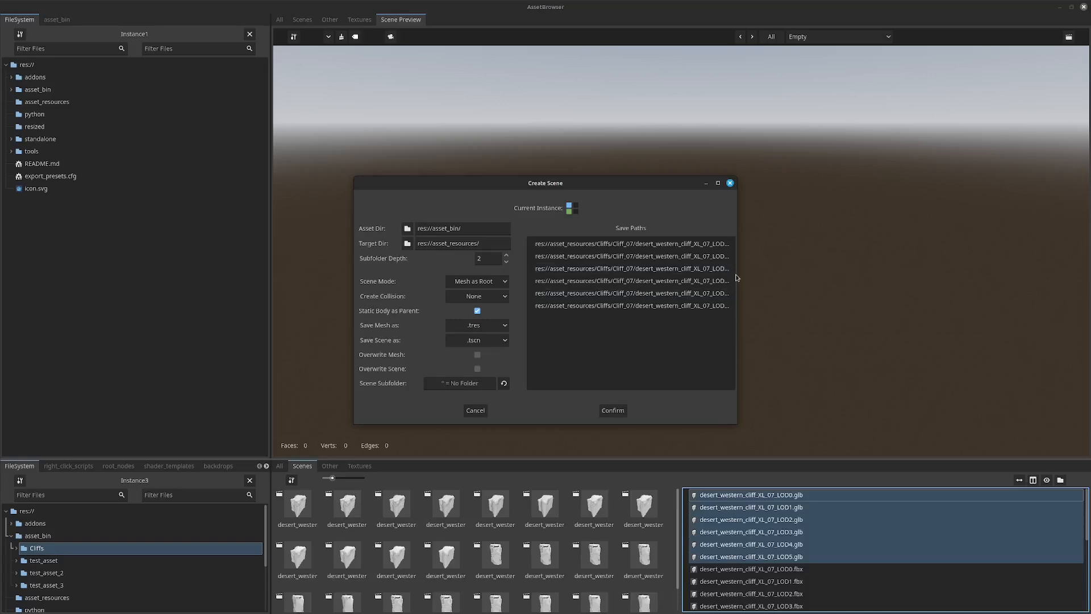
{"action": "left_click_drag", "start_coordinate": [736, 272], "coordinate": [834, 272]}
{"action": "left_click", "coordinate": [477, 311]}
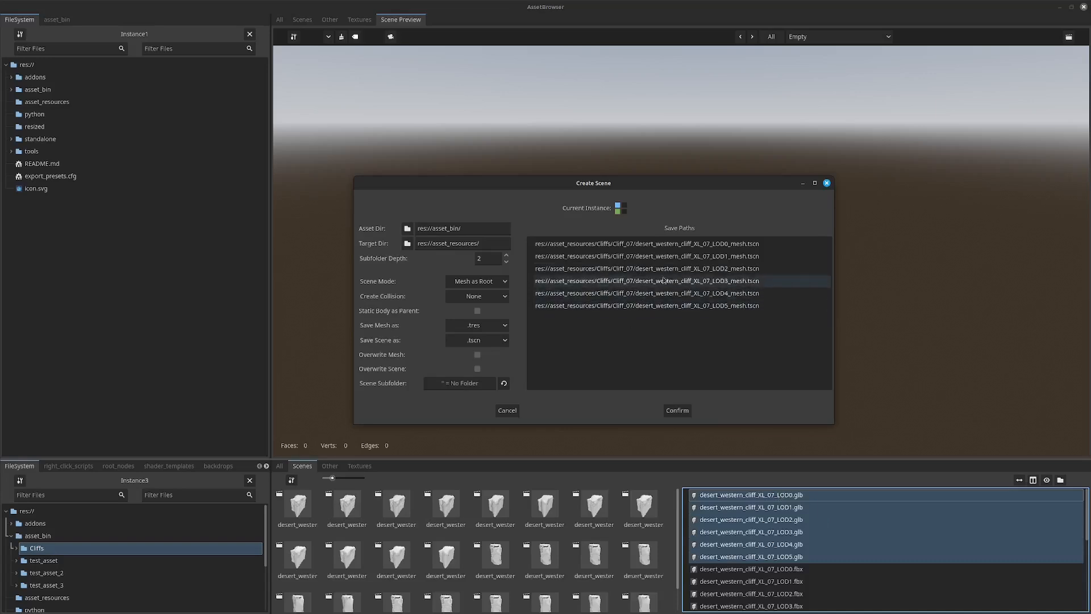
{"action": "left_click", "coordinate": [678, 410]}
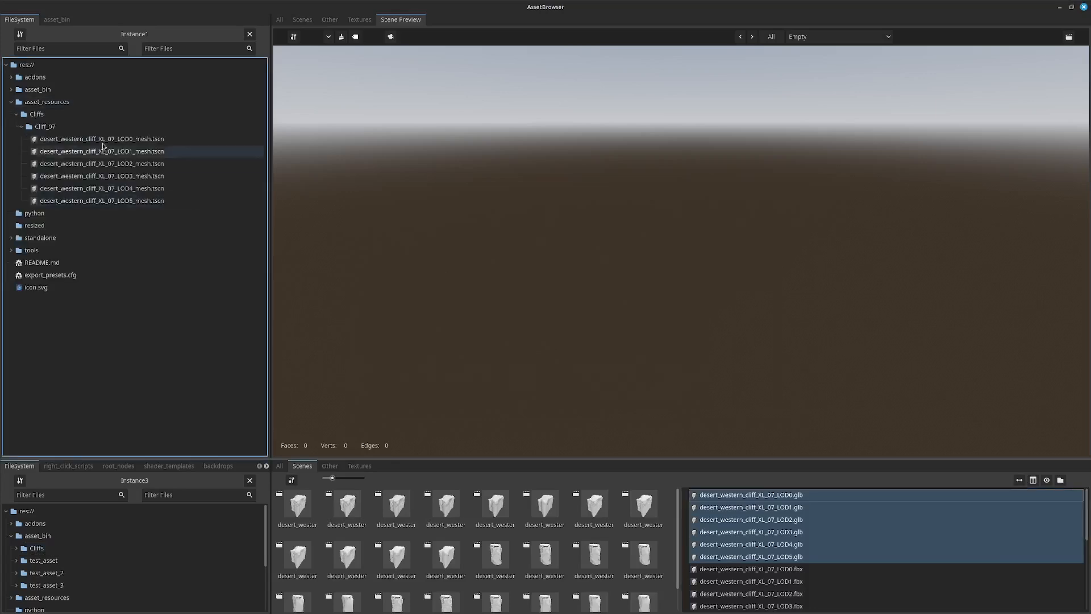
Preview the LOD0 to LOD5 mesh scenes of asset_resources/Cliffs/Cliff_07 in Scene Preview and examine the cliff models up close.
{"action": "left_click", "coordinate": [112, 200], "text": "shift"}
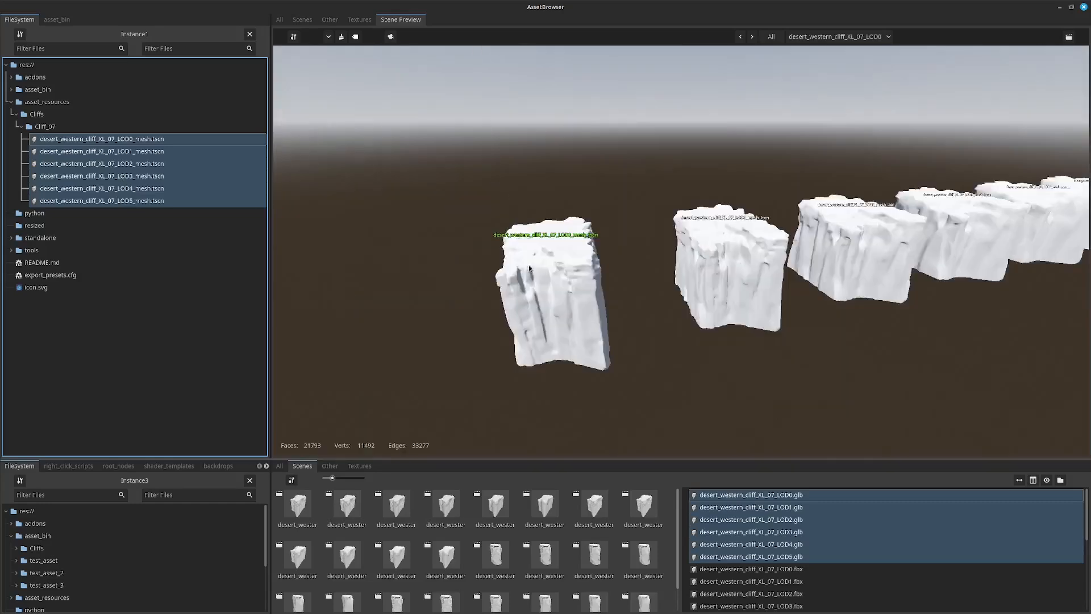
{"action": "middle_click_drag", "start_coordinate": [639, 244], "coordinate": [787, 261]}
{"action": "scroll", "coordinate": [788, 259], "scroll_direction": "up", "scroll_amount": 8}
{"action": "scroll", "coordinate": [796, 202], "scroll_direction": "down", "scroll_amount": 4}
{"action": "middle_click_drag", "start_coordinate": [750, 287], "coordinate": [736, 270]}
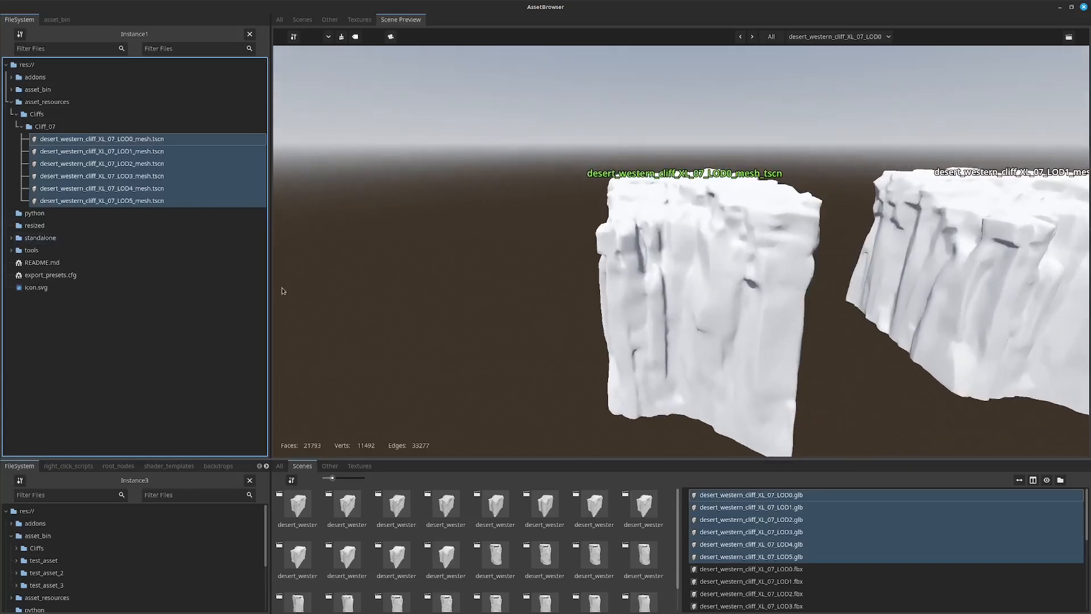
Show the textures of the Cliffs folder in asset_bin, grouped by asset.
{"action": "left_click", "coordinate": [57, 548]}
{"action": "left_click", "coordinate": [360, 466]}
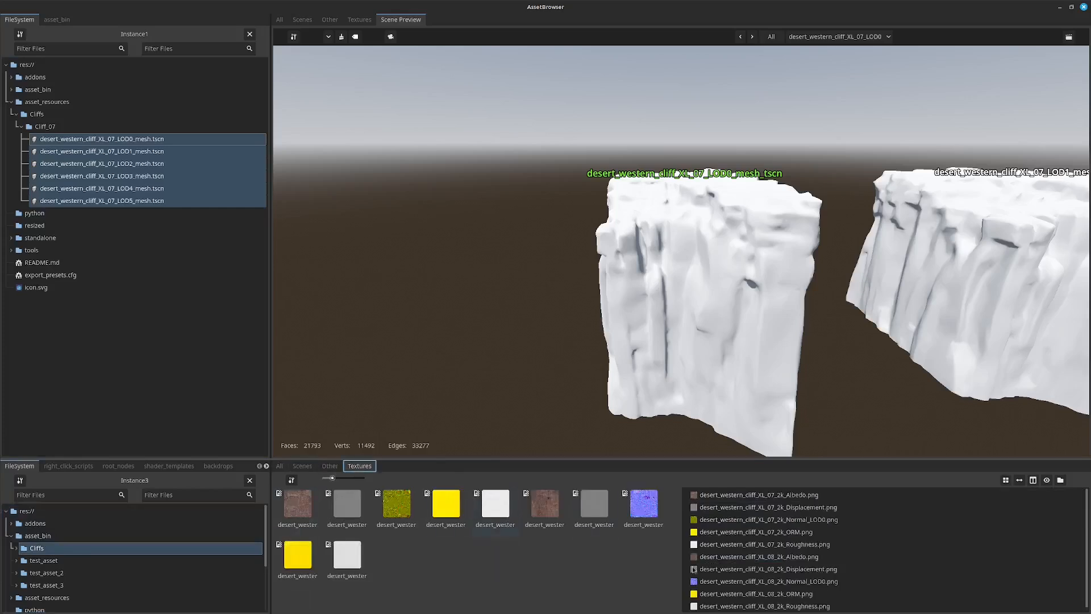
{"action": "left_click", "coordinate": [1007, 481]}
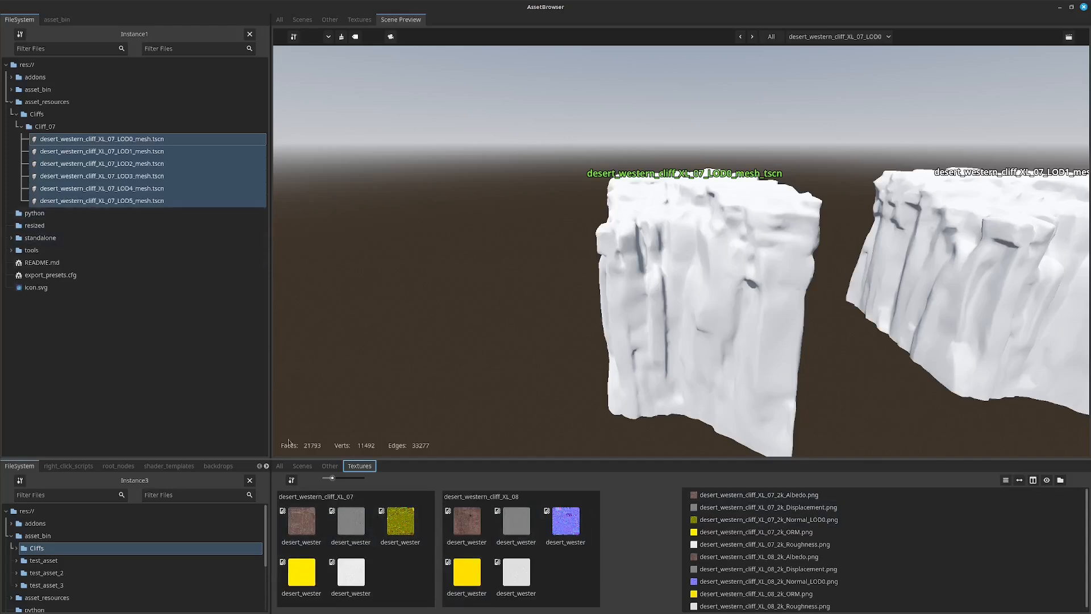
Create a material from the desert_western_cliff_XL_07 texture group, keeping the Auto material type and assigned texture maps.
{"action": "mouse_move", "coordinate": [328, 501]}
{"action": "left_click", "coordinate": [386, 502]}
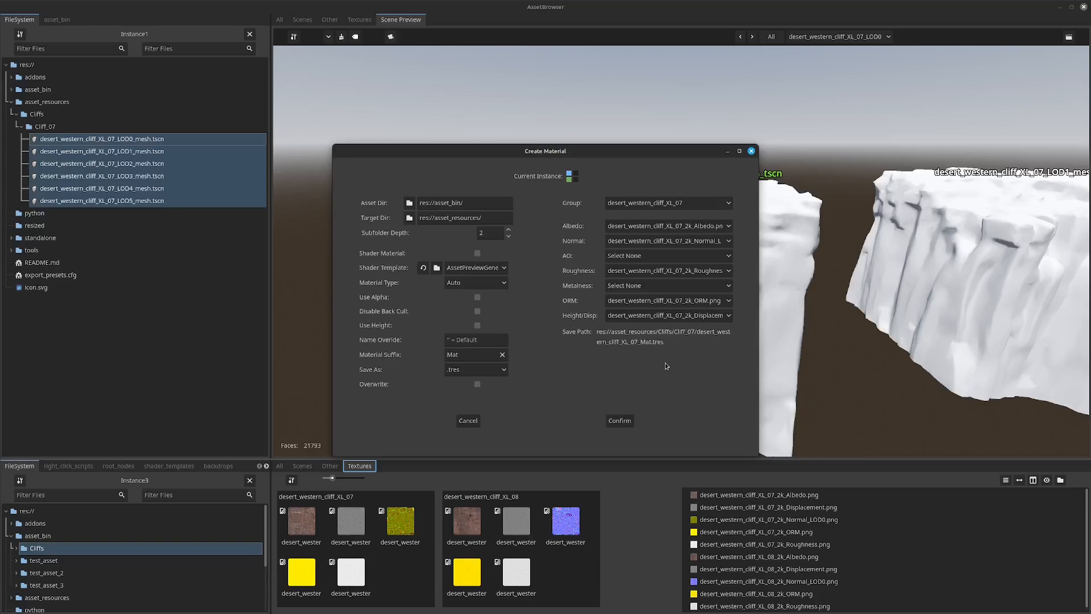
{"action": "left_click", "coordinate": [687, 227]}
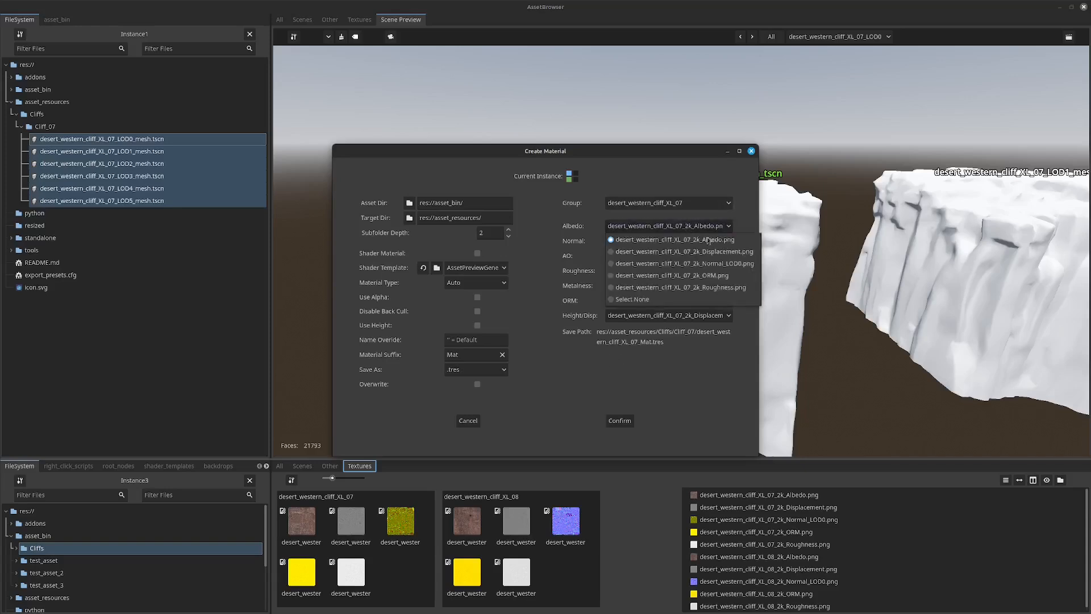
{"action": "left_click", "coordinate": [542, 289]}
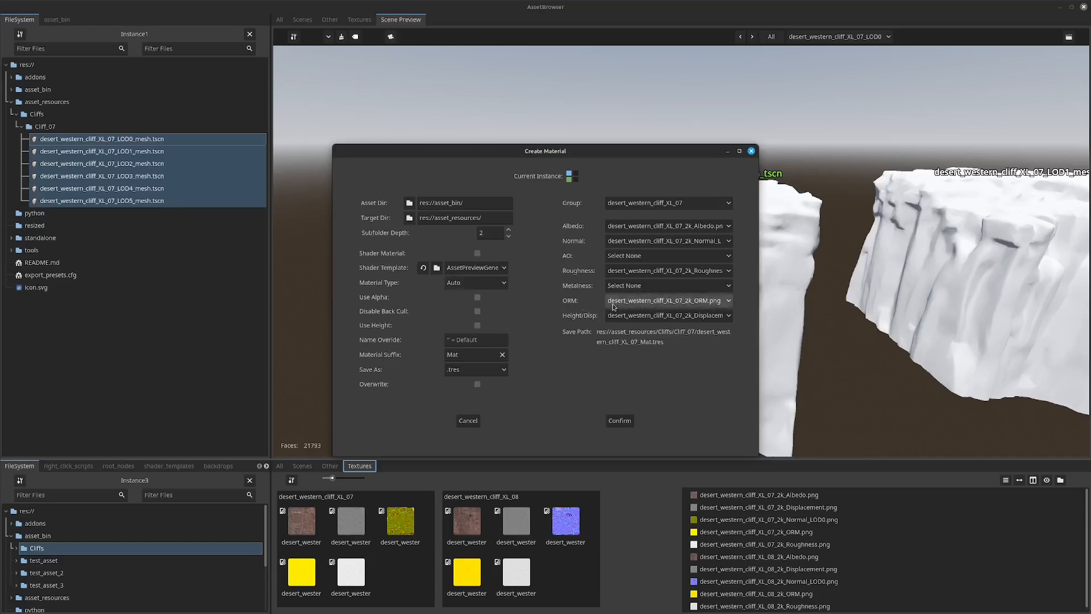
{"action": "left_click", "coordinate": [483, 286]}
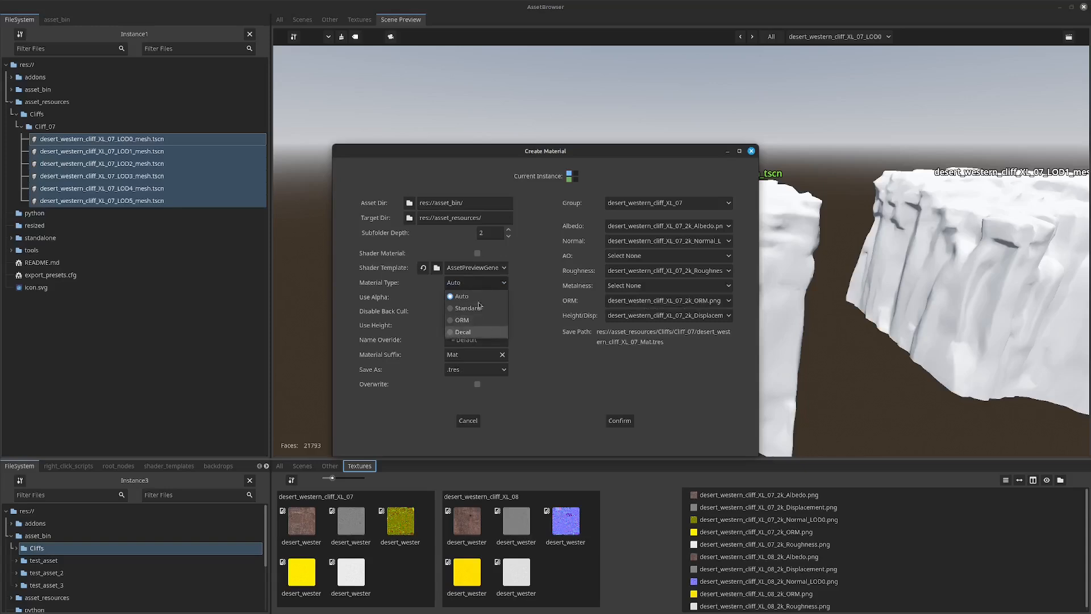
{"action": "left_click", "coordinate": [551, 334]}
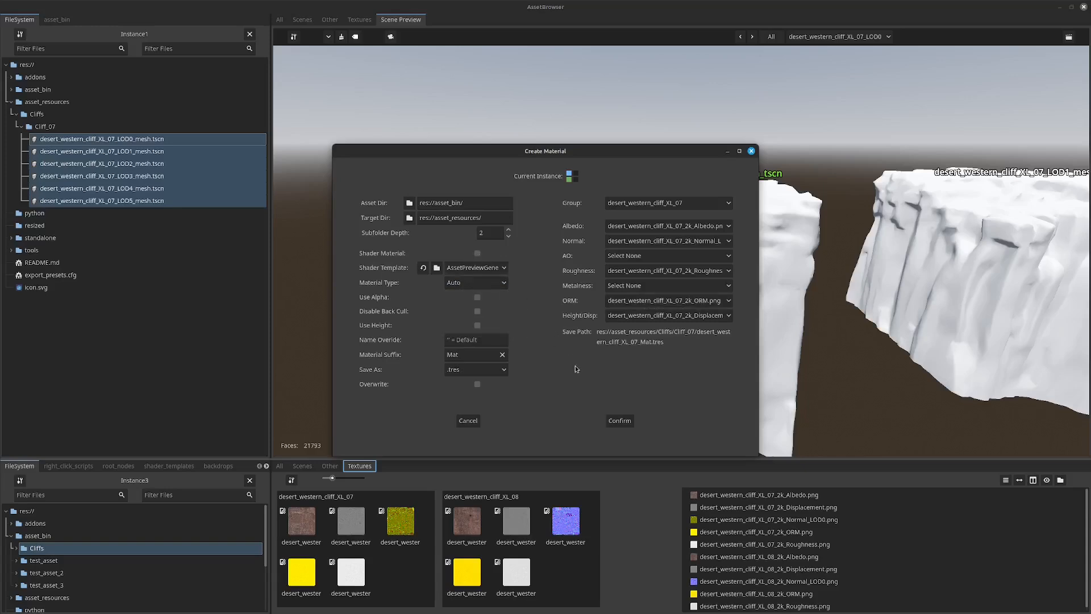
{"action": "left_click", "coordinate": [620, 421]}
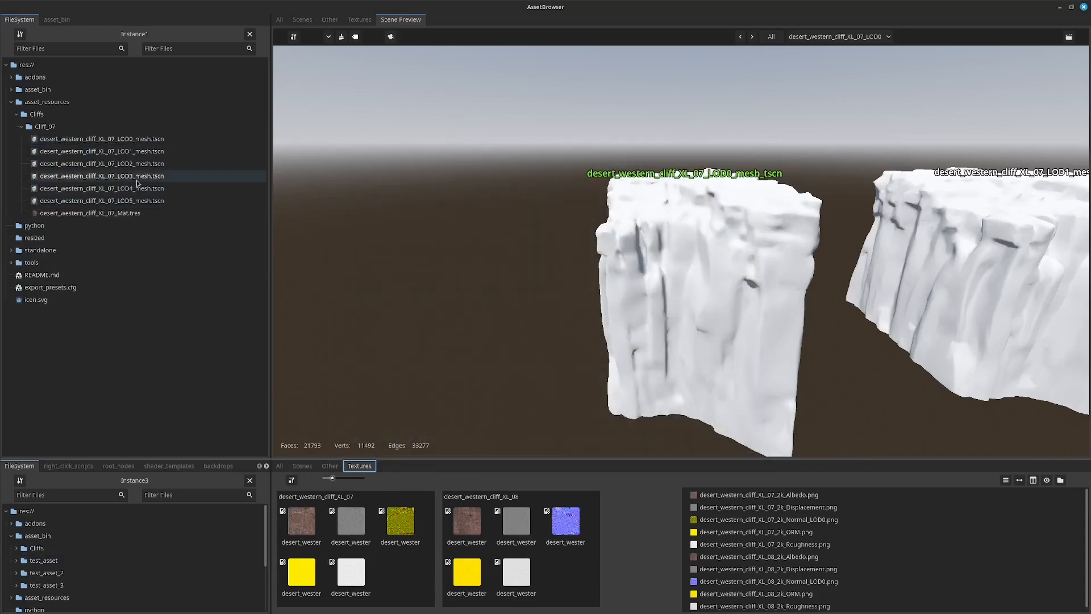
Select all the cliff mesh scenes and the material in asset_resources and start the batch Load Material process on them.
{"action": "left_click", "coordinate": [13, 539]}
{"action": "left_click", "coordinate": [39, 549]}
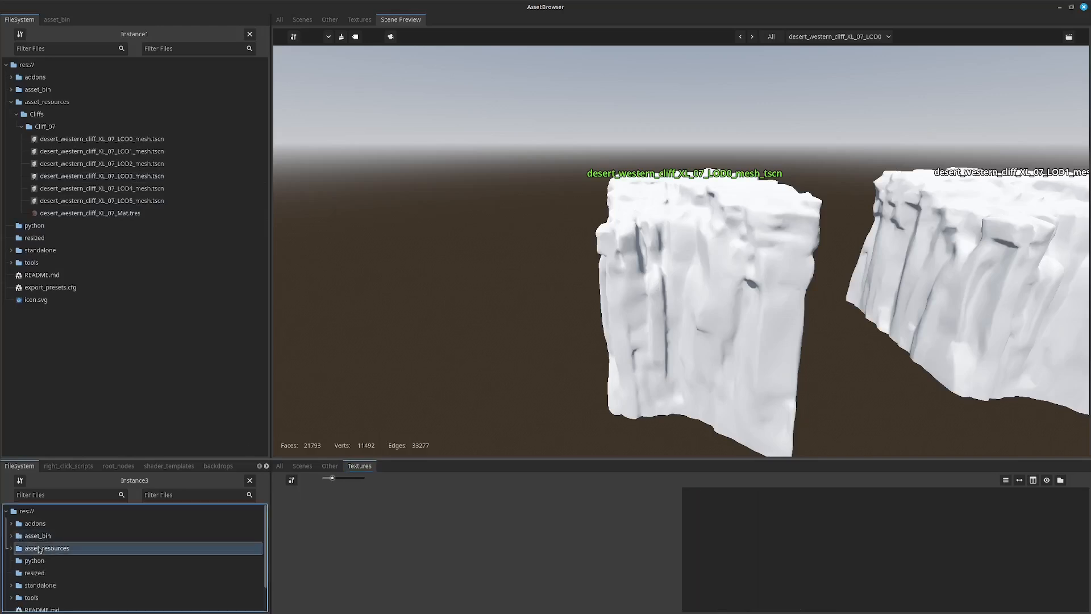
{"action": "left_click", "coordinate": [283, 468]}
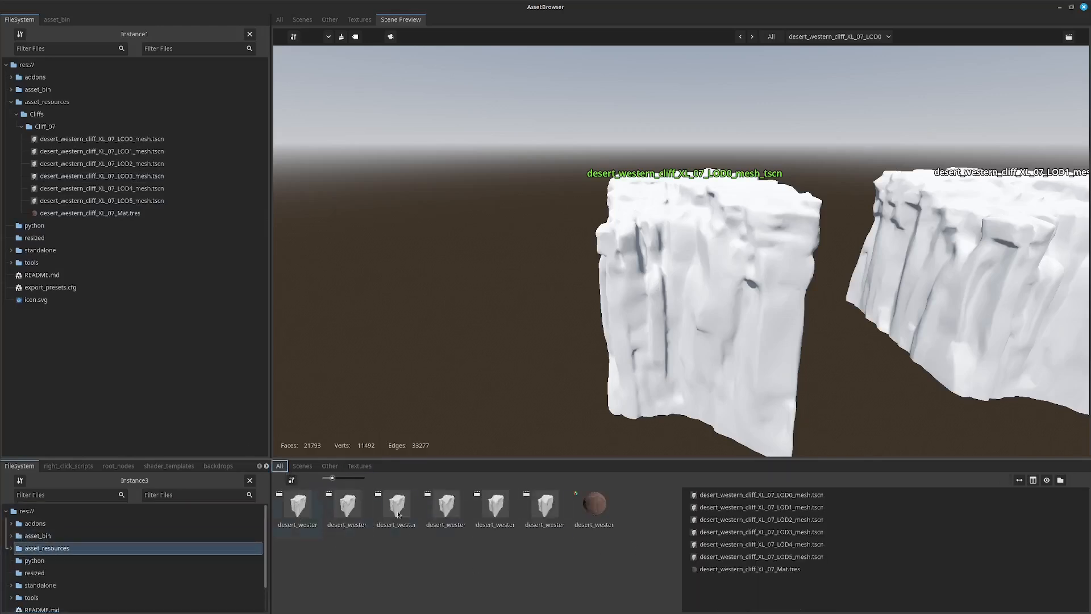
{"action": "left_click", "coordinate": [305, 513]}
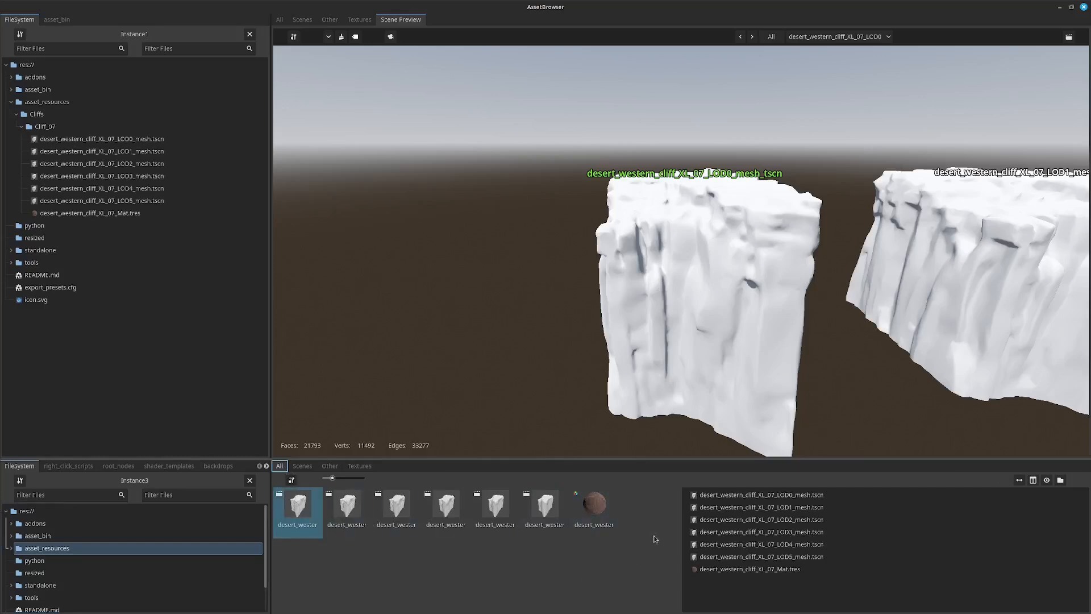
{"action": "left_click", "coordinate": [608, 512], "text": "shift"}
{"action": "right_click", "coordinate": [587, 515]}
{"action": "mouse_move", "coordinate": [624, 552]}
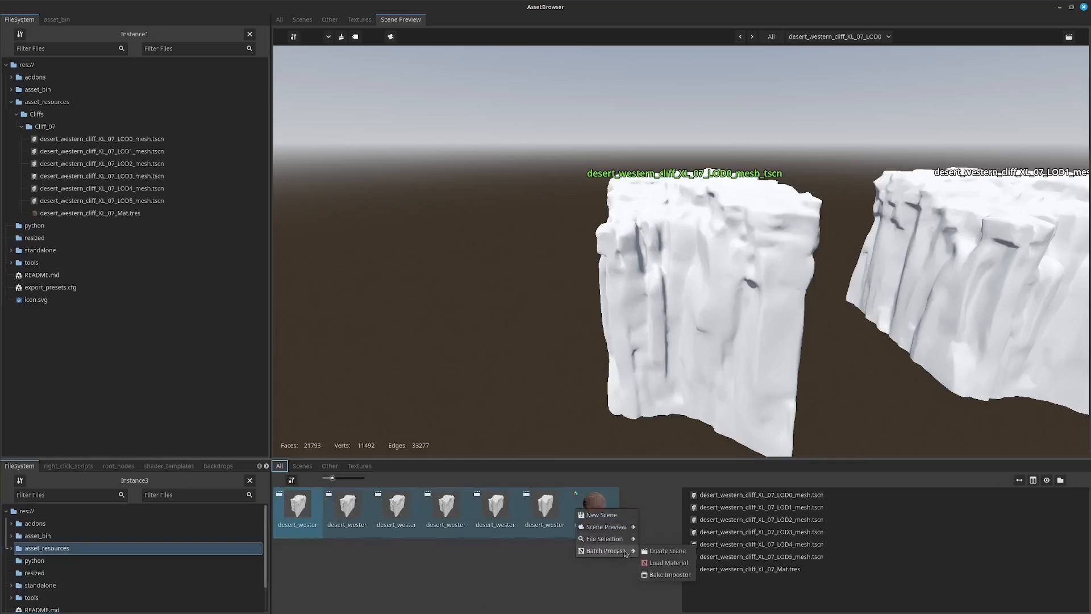
{"action": "left_click", "coordinate": [666, 562]}
Try the Material target mode for loading the material, picking default_material and default_material.001 as the target.
{"action": "scroll", "coordinate": [581, 423], "scroll_direction": "down", "scroll_amount": 3}
{"action": "scroll", "coordinate": [581, 426], "scroll_direction": "up", "scroll_amount": 5}
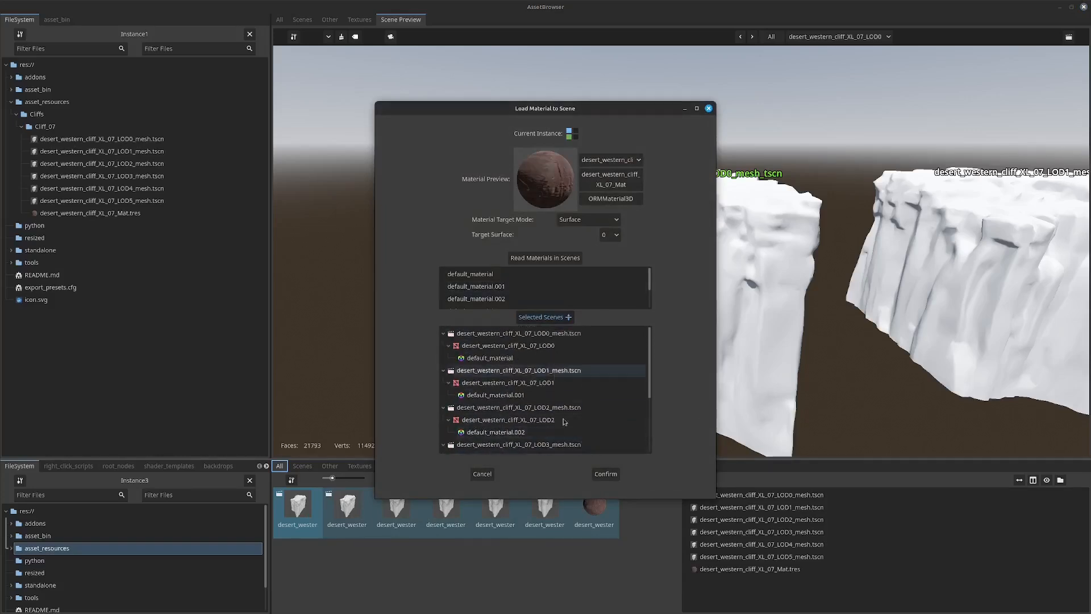
{"action": "scroll", "coordinate": [554, 282], "scroll_direction": "down", "scroll_amount": 3}
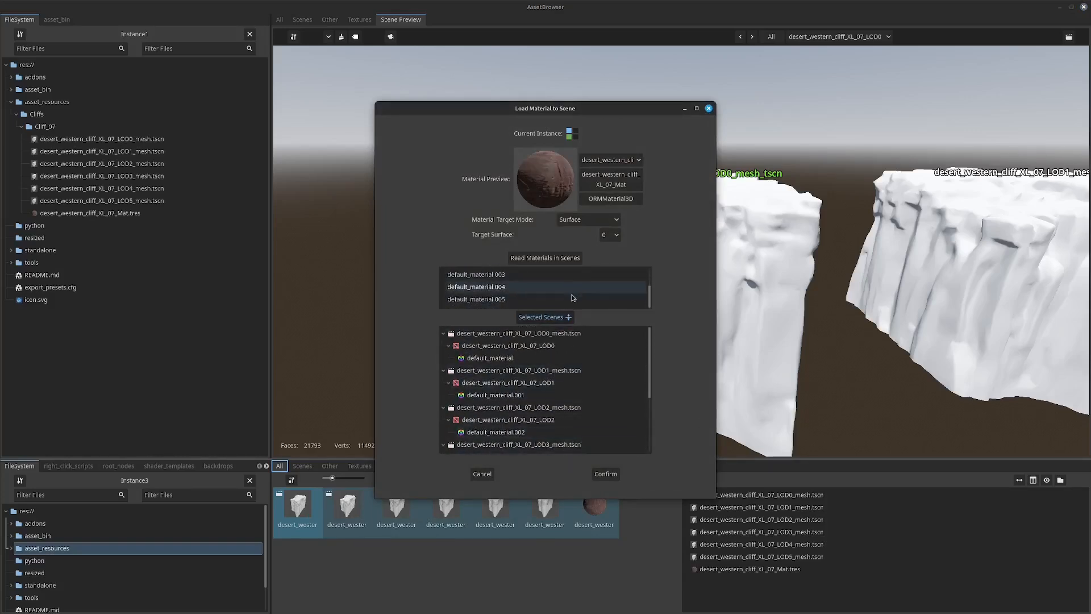
{"action": "scroll", "coordinate": [547, 285], "scroll_direction": "up", "scroll_amount": 3}
{"action": "left_click", "coordinate": [591, 219]}
{"action": "left_click", "coordinate": [592, 244]}
{"action": "left_click", "coordinate": [529, 279]}
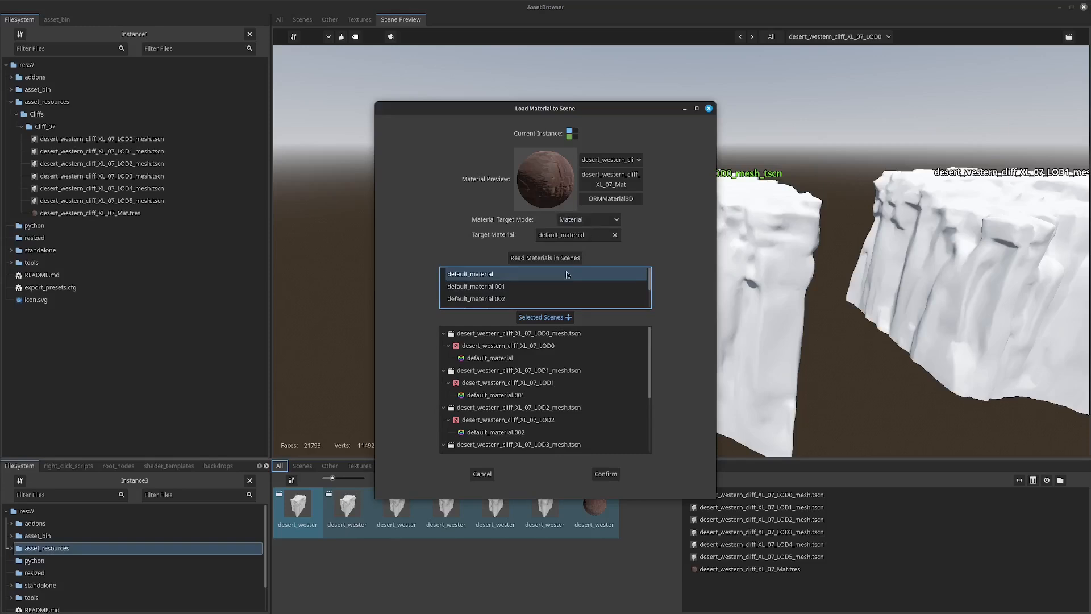
{"action": "left_click", "coordinate": [556, 285]}
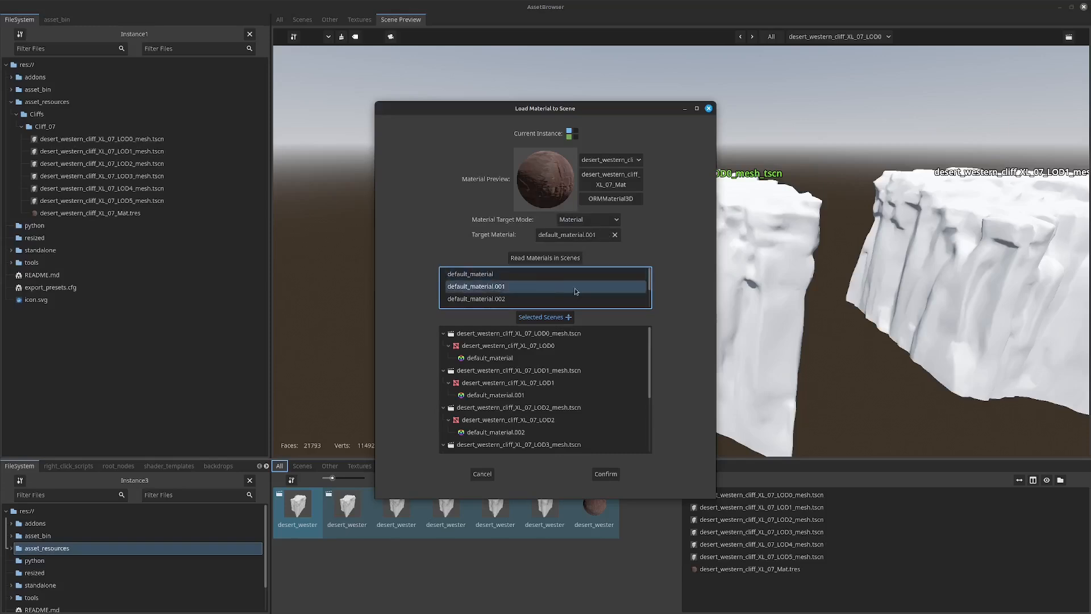
{"action": "left_click", "coordinate": [616, 234]}
Load the material onto surface 0 of all selected scenes using the Surface target mode, and view the whole row of cliffs.
{"action": "left_click", "coordinate": [601, 220]}
{"action": "left_click", "coordinate": [597, 234]}
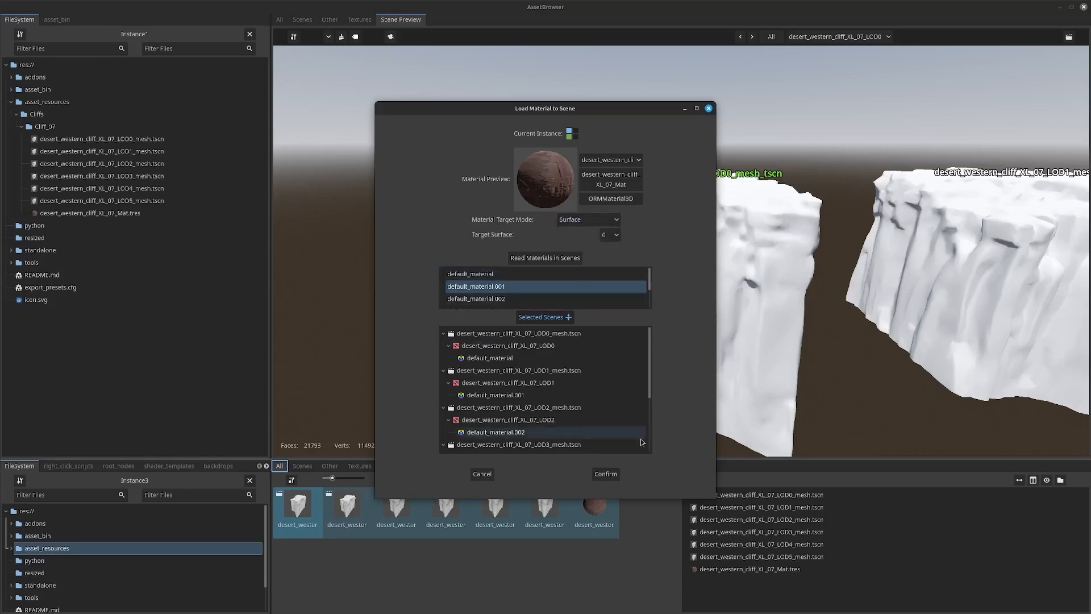
{"action": "left_click", "coordinate": [606, 474]}
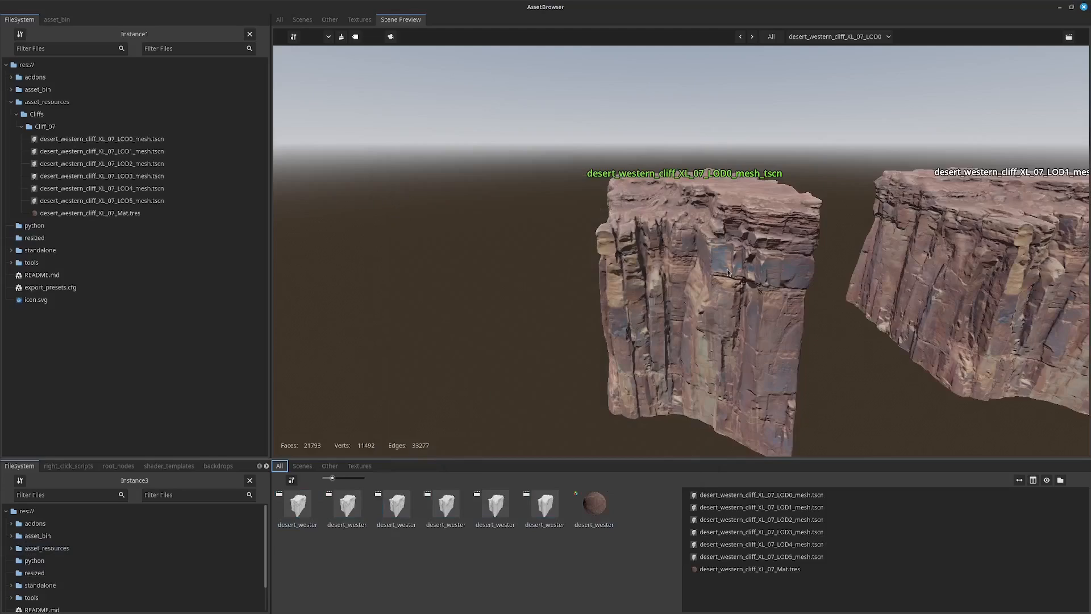
{"action": "scroll", "coordinate": [831, 292], "scroll_direction": "down", "scroll_amount": 6}
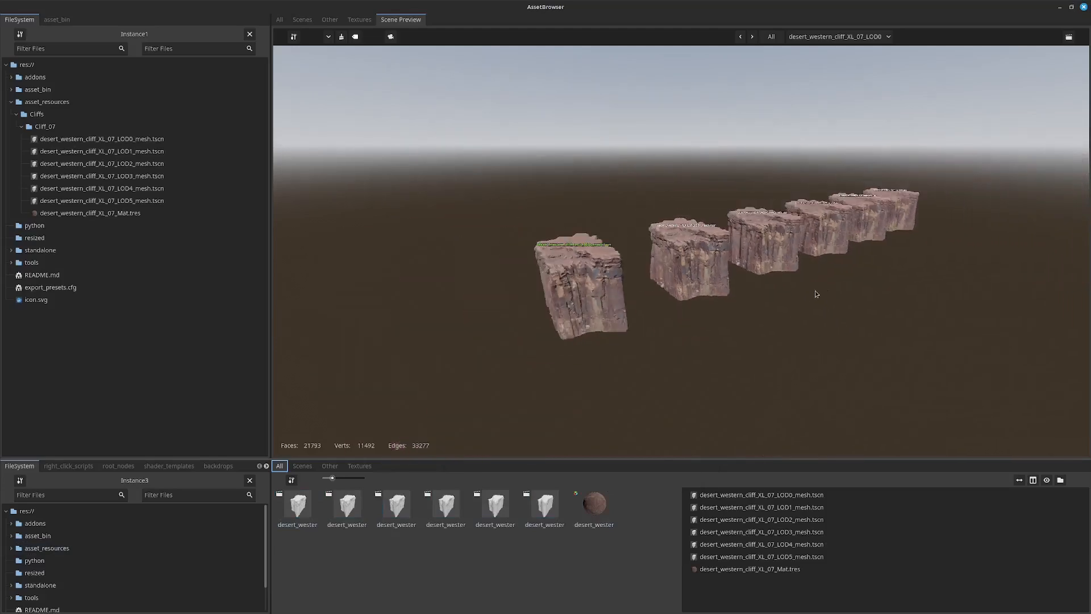
{"action": "middle_click_drag", "start_coordinate": [816, 293], "coordinate": [802, 293]}
Rebuild the preview thumbnails of the LOD0 to LOD5 cliff mesh scenes.
{"action": "left_click", "coordinate": [548, 510]}
{"action": "left_click", "coordinate": [297, 506], "text": "shift"}
{"action": "right_click", "coordinate": [292, 502]}
{"action": "mouse_move", "coordinate": [325, 522]}
{"action": "left_click", "coordinate": [388, 531]}
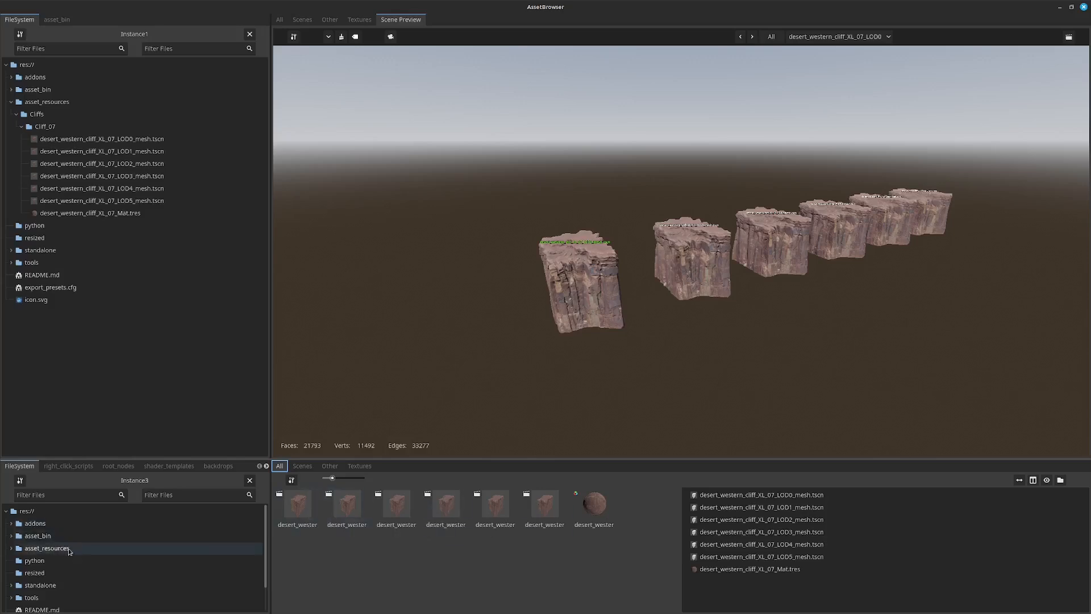
Select the LOD0 to LOD5 cliff mesh scenes in asset_resources, without the material, and start a New Scene from them.
{"action": "left_click", "coordinate": [47, 548]}
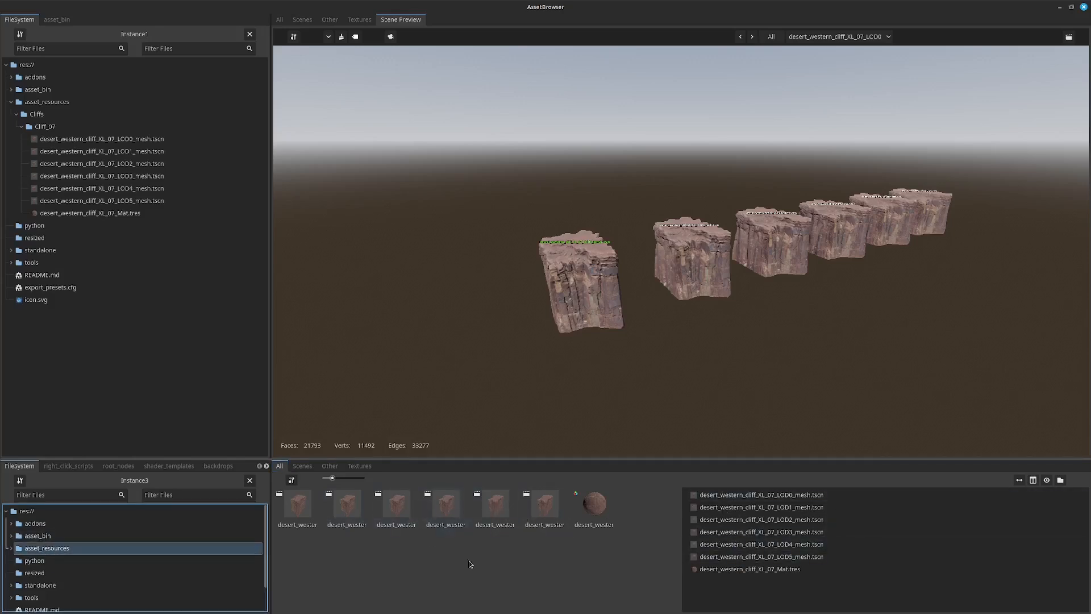
{"action": "left_click", "coordinate": [293, 511]}
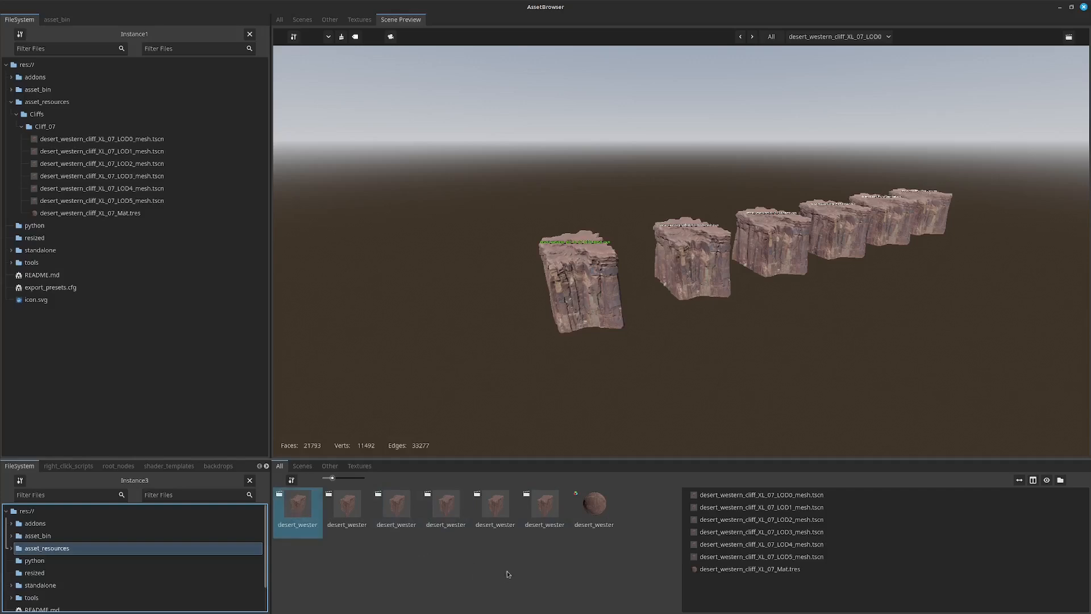
{"action": "left_click", "coordinate": [501, 519], "text": "shift"}
{"action": "left_click", "coordinate": [537, 511], "text": "shift"}
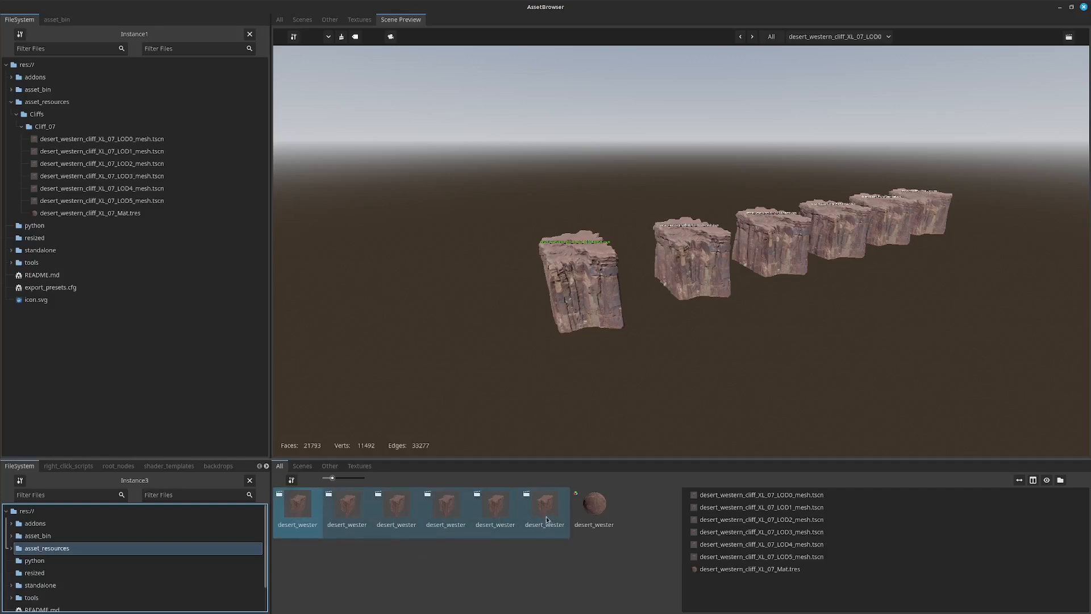
{"action": "right_click", "coordinate": [540, 499]}
{"action": "left_click", "coordinate": [575, 523]}
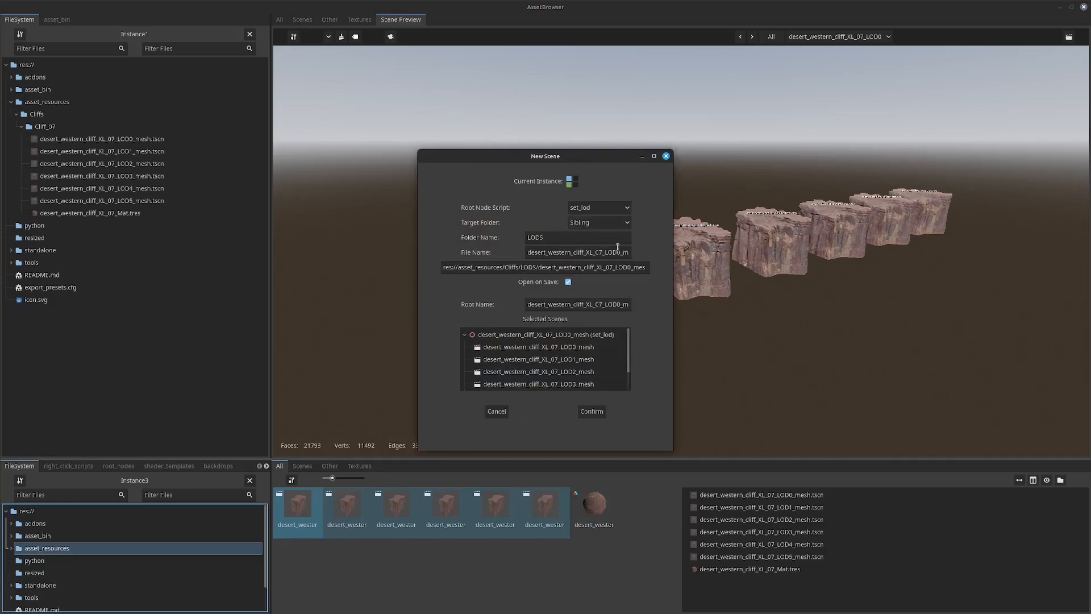
Create the combined LOD scene with root name desert_western_cliff_XL_07_LODs, the set_lod root script and a Child target folder named LODS.
{"action": "scroll", "coordinate": [593, 353], "scroll_direction": "down", "scroll_amount": 3}
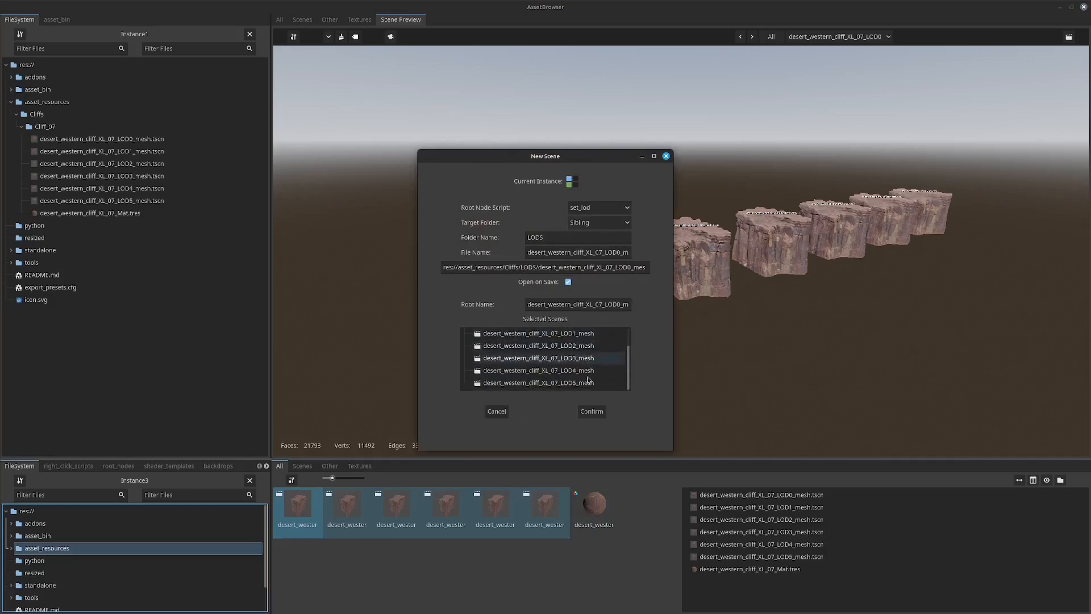
{"action": "scroll", "coordinate": [574, 353], "scroll_direction": "up", "scroll_amount": 3}
{"action": "scroll", "coordinate": [574, 353], "scroll_direction": "up", "scroll_amount": 1}
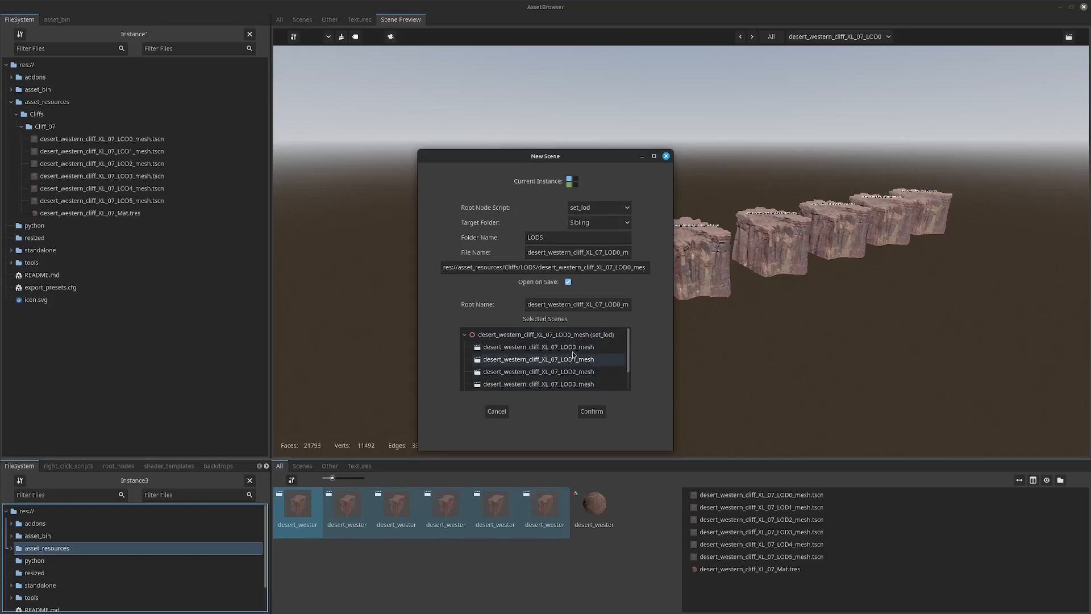
{"action": "left_click", "coordinate": [618, 304]}
{"action": "key", "text": "shift+End"}
{"action": "type", "text": "s"}
{"action": "left_click", "coordinate": [595, 223]}
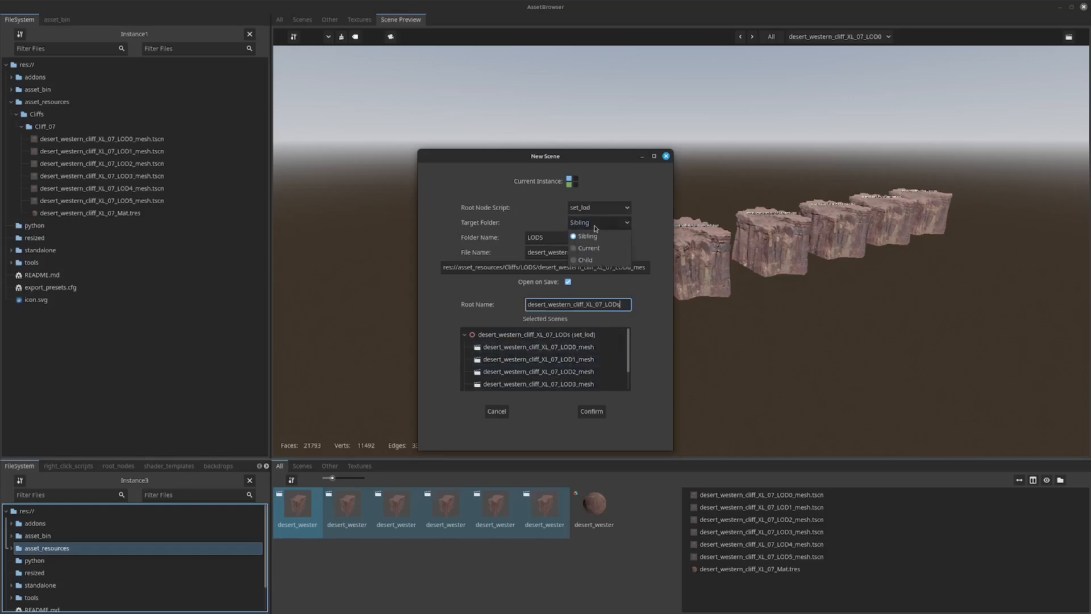
{"action": "left_click", "coordinate": [591, 248]}
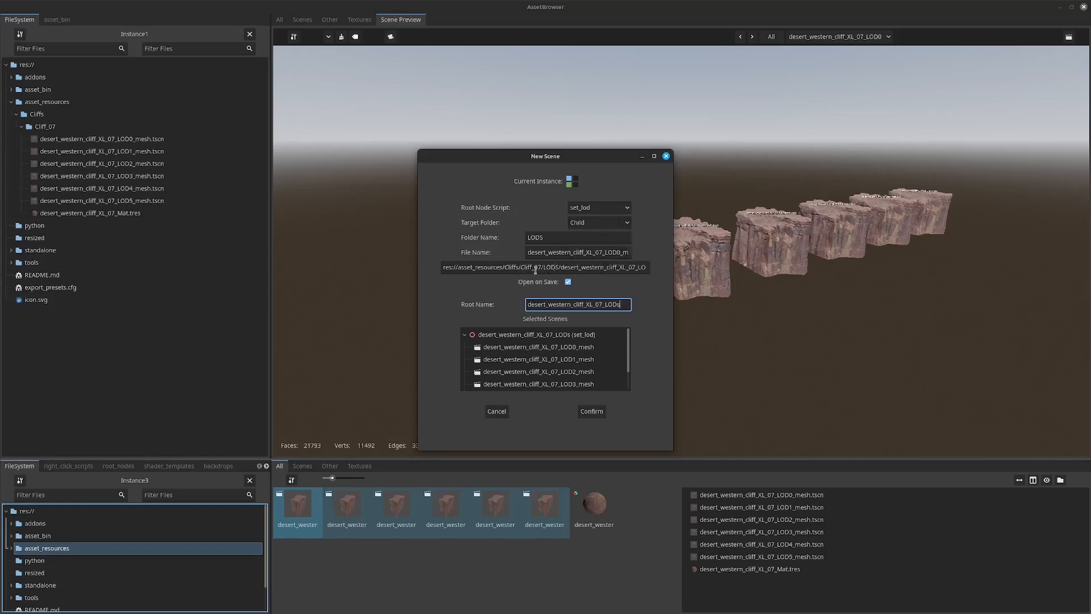
{"action": "left_click", "coordinate": [599, 409]}
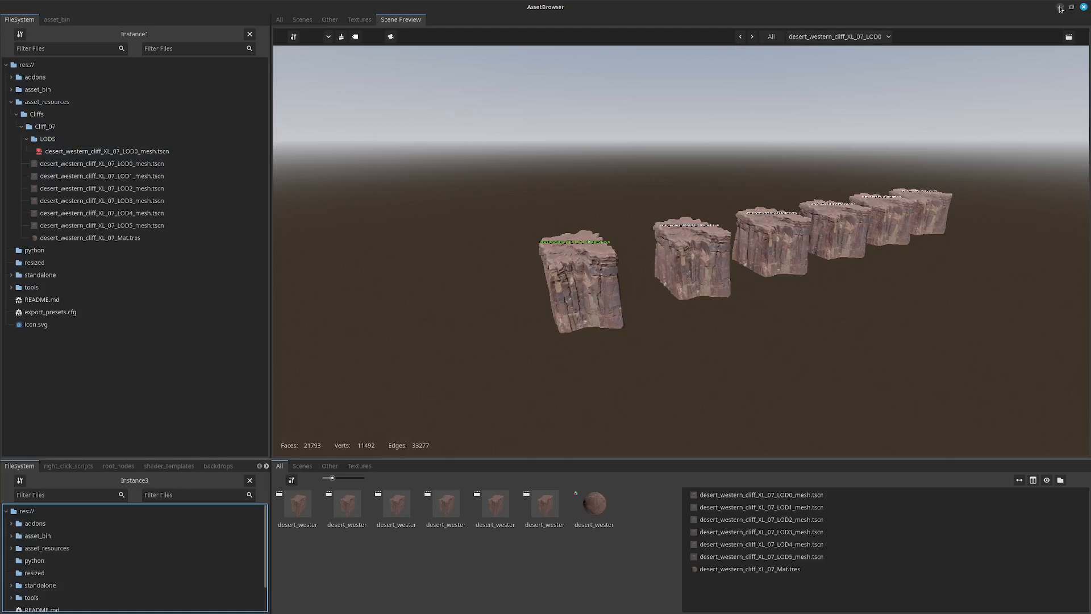
Switch to the Godot editor and view the new cliff LOD scene in the 3D workspace.
{"action": "left_click", "coordinate": [1060, 9]}
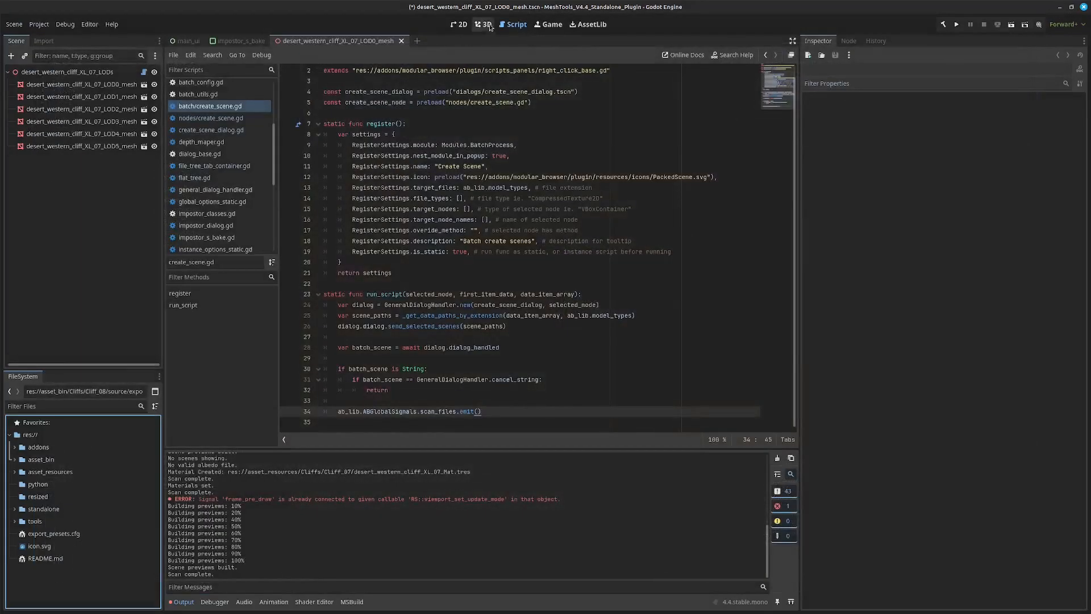
{"action": "left_click", "coordinate": [490, 26]}
{"action": "scroll", "coordinate": [561, 208], "scroll_direction": "down", "scroll_amount": 15}
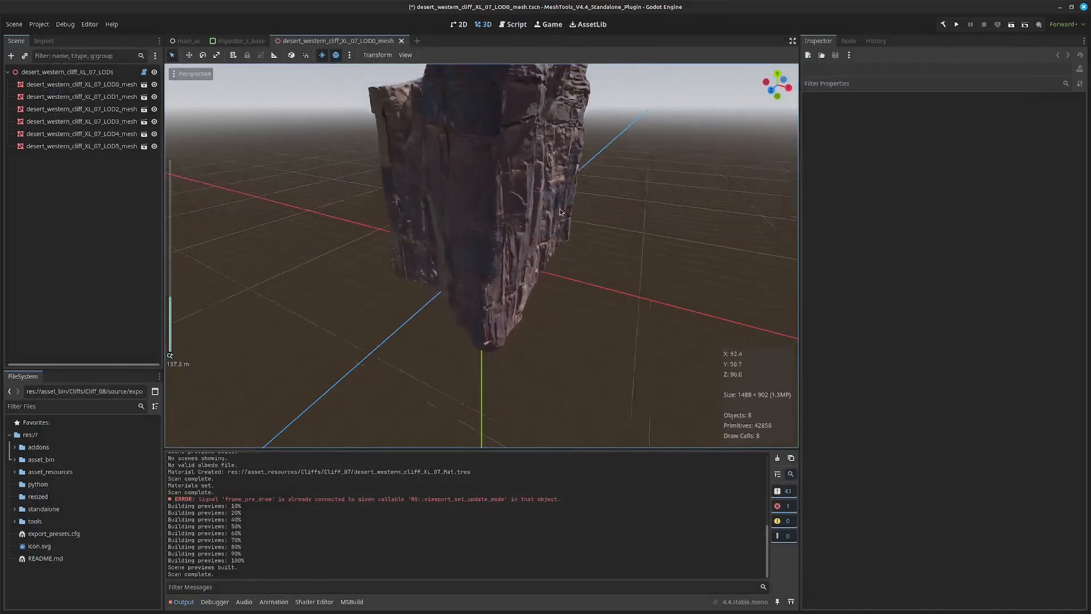
{"action": "scroll", "coordinate": [561, 212], "scroll_direction": "down", "scroll_amount": 5}
{"action": "mouse_move", "coordinate": [562, 211]}
{"action": "middle_mouse_down"}
{"action": "mouse_move", "coordinate": [616, 205]}
{"action": "mouse_move", "coordinate": [478, 213]}
{"action": "mouse_move", "coordinate": [556, 203]}
{"action": "middle_mouse_up"}
{"action": "scroll", "coordinate": [548, 203], "scroll_direction": "up", "scroll_amount": 2}
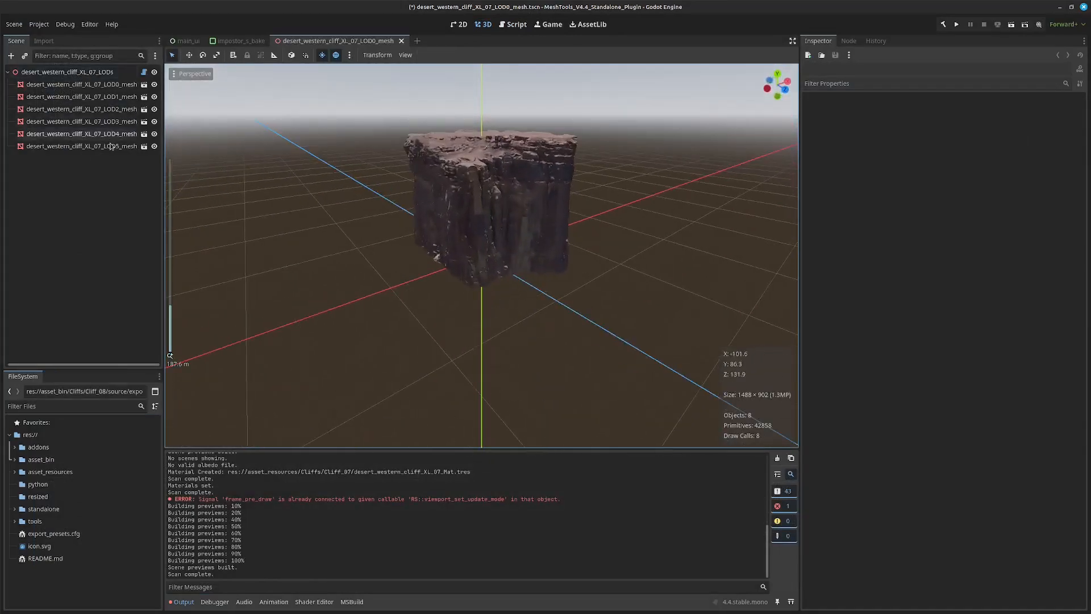
Delete the desert_western_cliff_XL_07_LOD3_mesh node from the scene.
{"action": "left_click", "coordinate": [105, 122]}
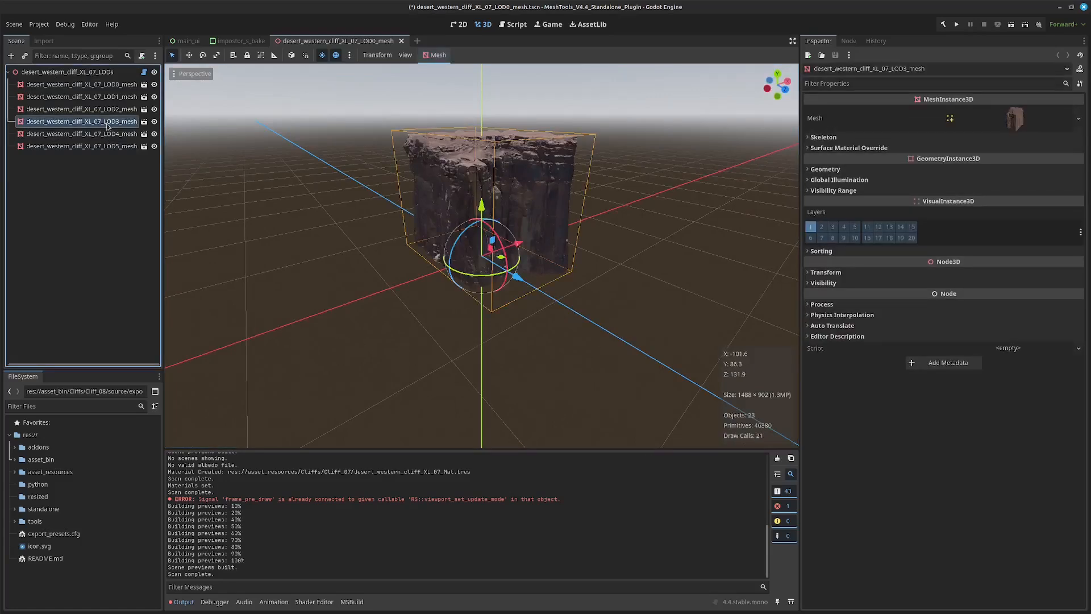
{"action": "key", "text": "Delete"}
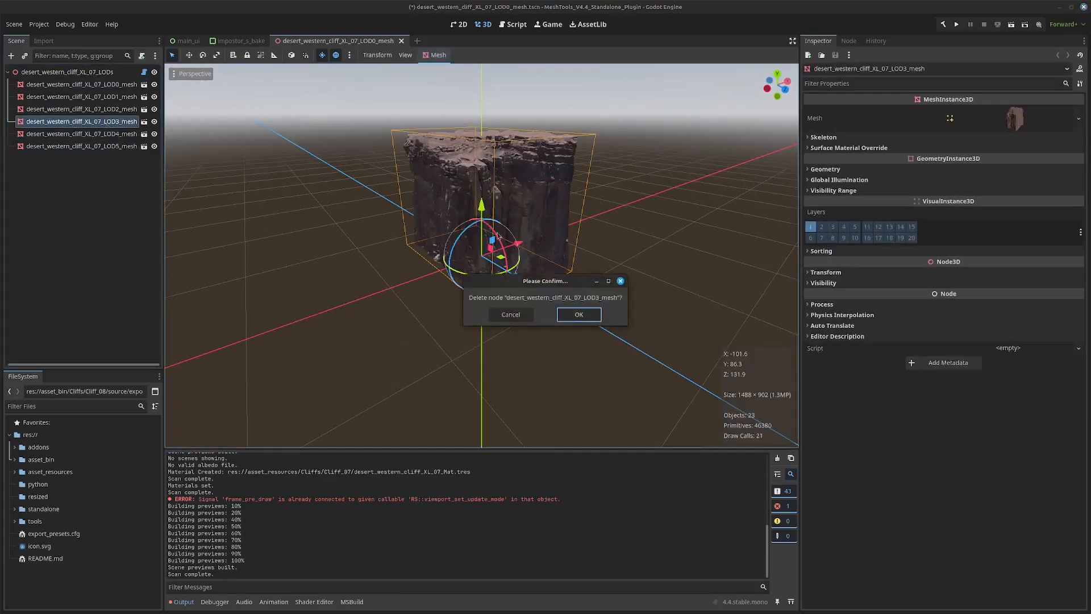
{"action": "left_click", "coordinate": [585, 314]}
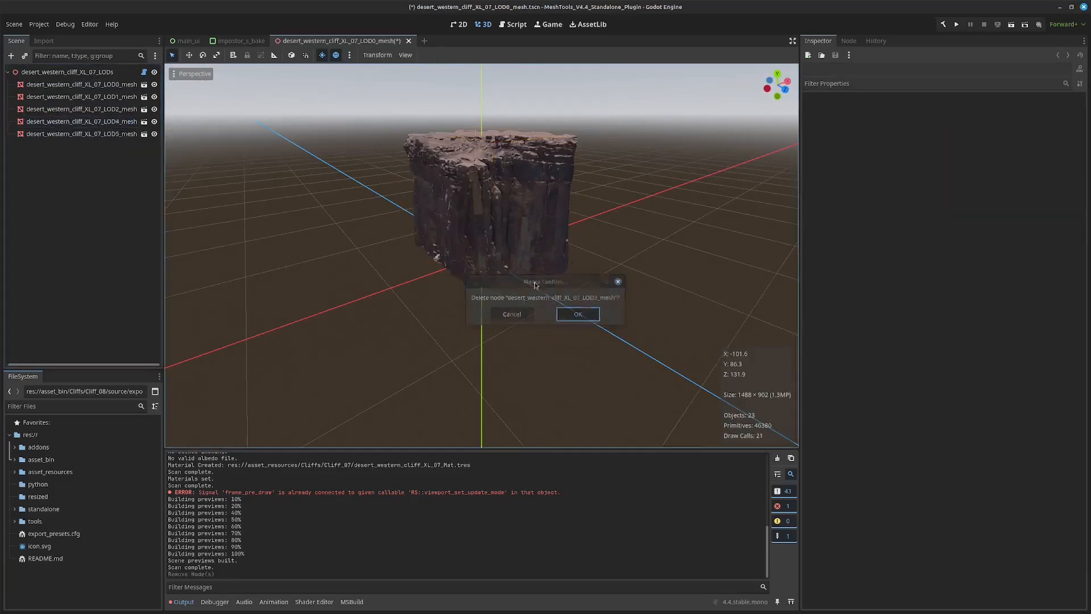
Choose the Trees preset for the LOD ranges on the desert_western_cliff_XL_07_LODs root node.
{"action": "left_click", "coordinate": [68, 72]}
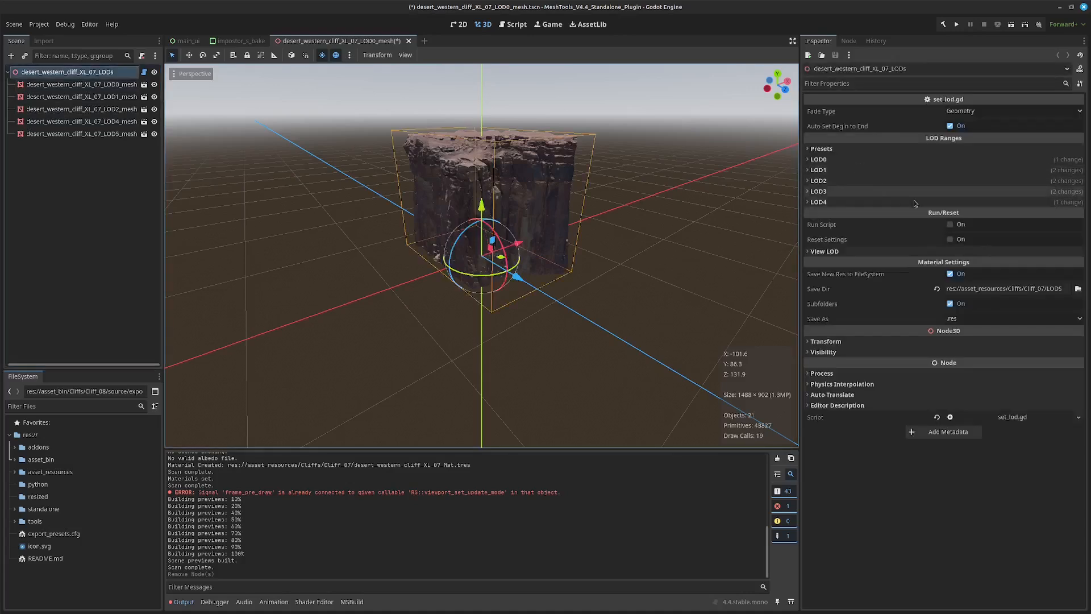
{"action": "left_click", "coordinate": [893, 162]}
{"action": "left_click", "coordinate": [893, 161]}
{"action": "left_click", "coordinate": [902, 152]}
{"action": "left_click", "coordinate": [989, 161]}
{"action": "left_click", "coordinate": [989, 173]}
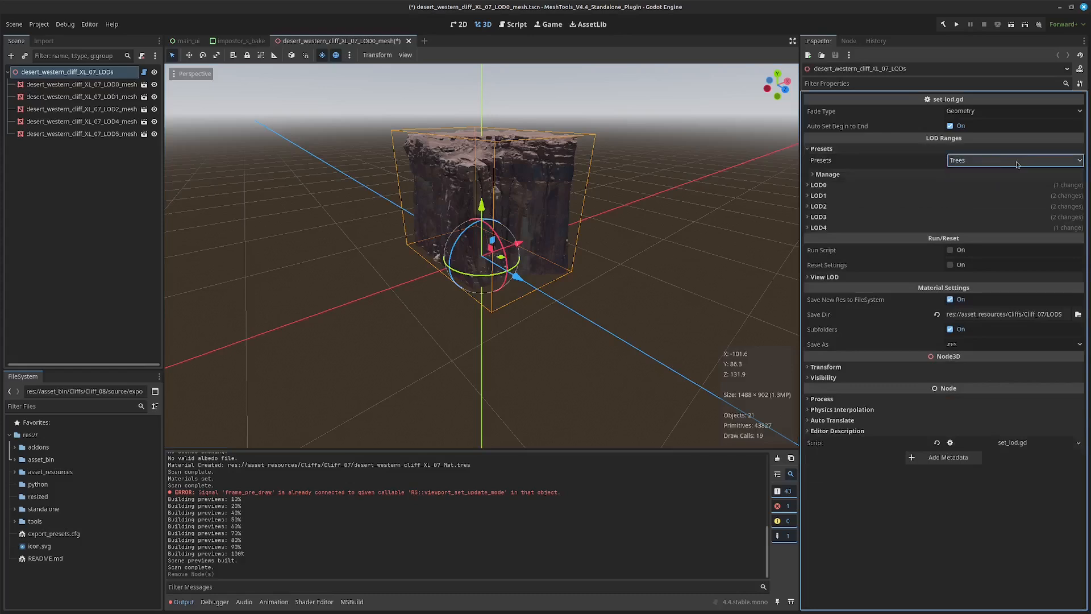
Check the LOD0 range settings and run the set_lod script on the root node to apply the LOD ranges.
{"action": "left_click", "coordinate": [935, 173]}
{"action": "left_click", "coordinate": [969, 173]}
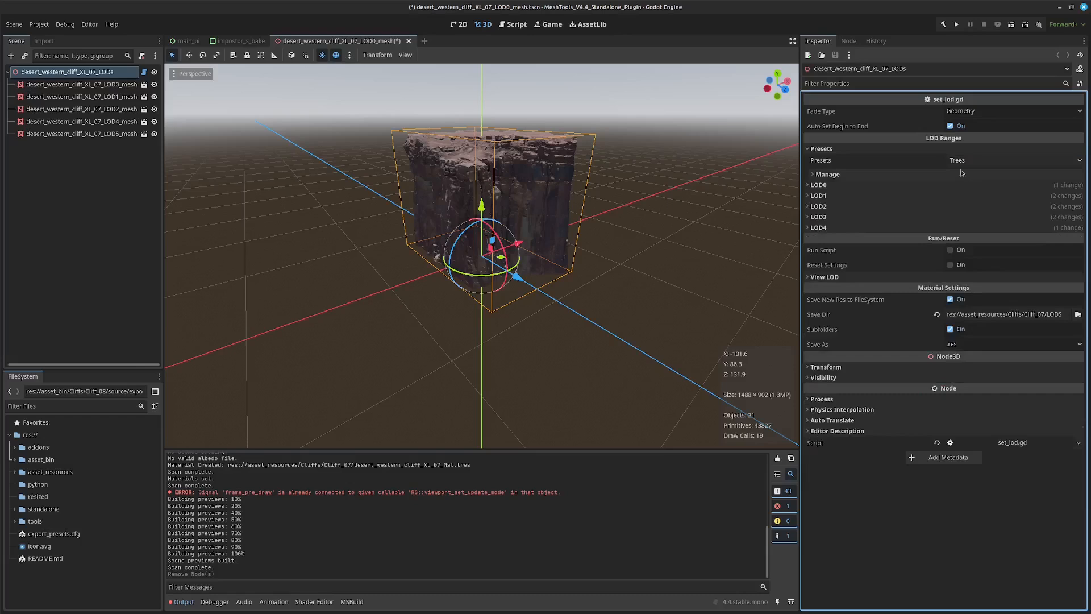
{"action": "left_click", "coordinate": [945, 186]}
{"action": "left_click", "coordinate": [953, 185]}
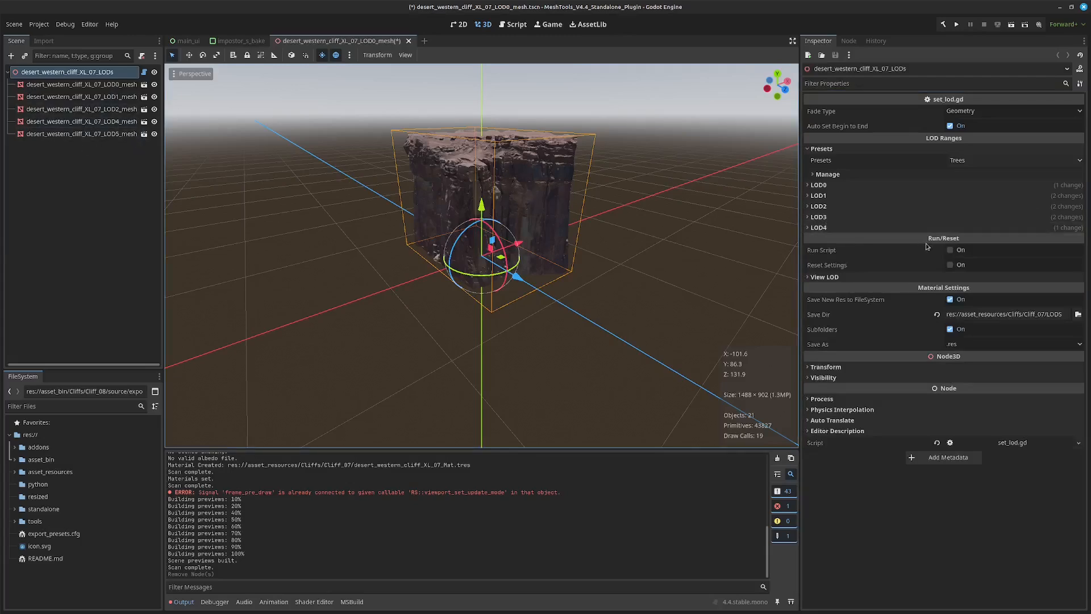
{"action": "left_click", "coordinate": [951, 250]}
{"action": "middle_click_drag", "start_coordinate": [646, 200], "coordinate": [559, 202]}
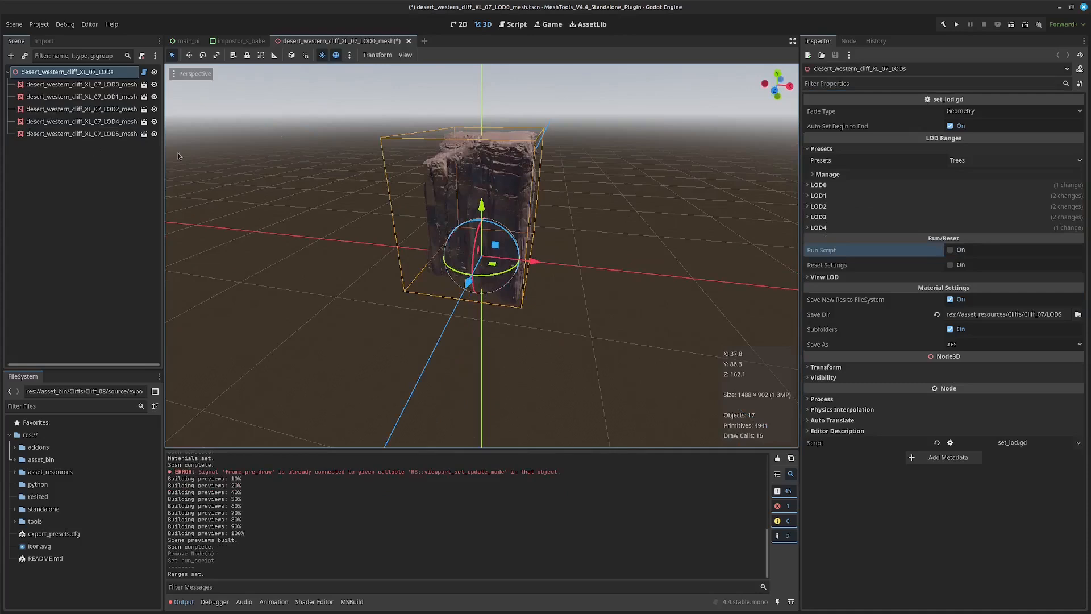
Check the Visibility Range settings of the LOD1 mesh node.
{"action": "left_click", "coordinate": [107, 99]}
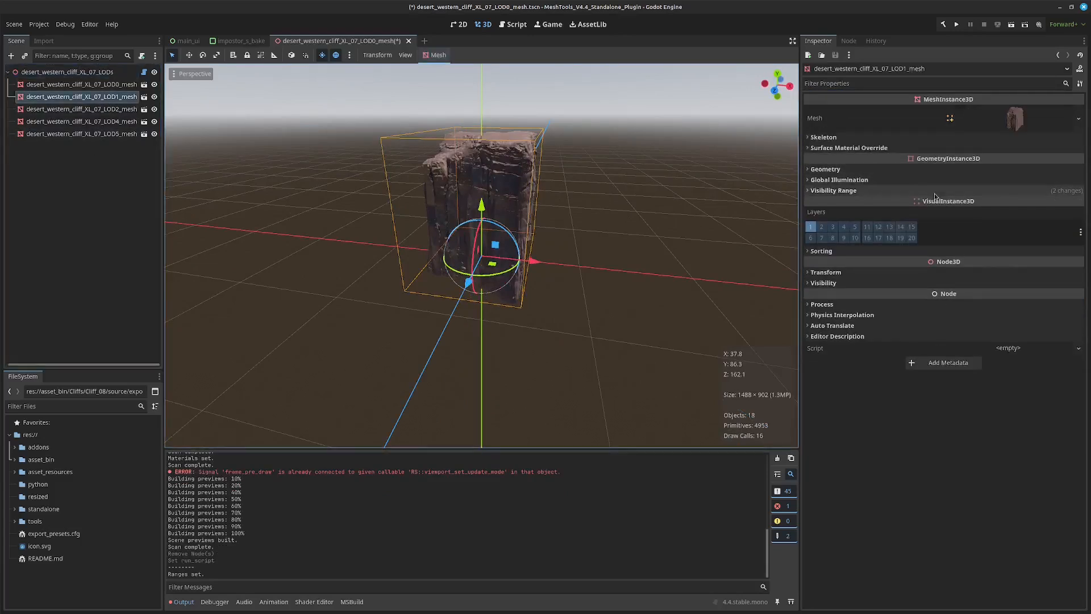
{"action": "left_click", "coordinate": [955, 191]}
{"action": "left_click", "coordinate": [873, 191]}
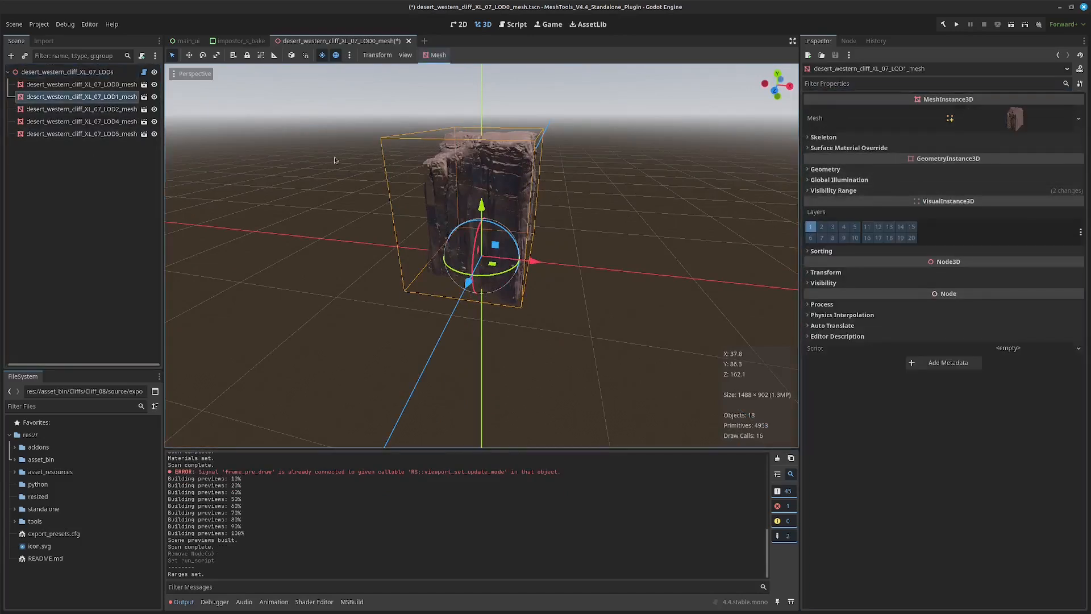
Examine the cliff's LOD transitions from near and far distances with the root node selected.
{"action": "left_click", "coordinate": [90, 73]}
{"action": "middle_click_drag", "start_coordinate": [469, 206], "coordinate": [544, 200]}
{"action": "scroll", "coordinate": [543, 200], "scroll_direction": "up", "scroll_amount": 10}
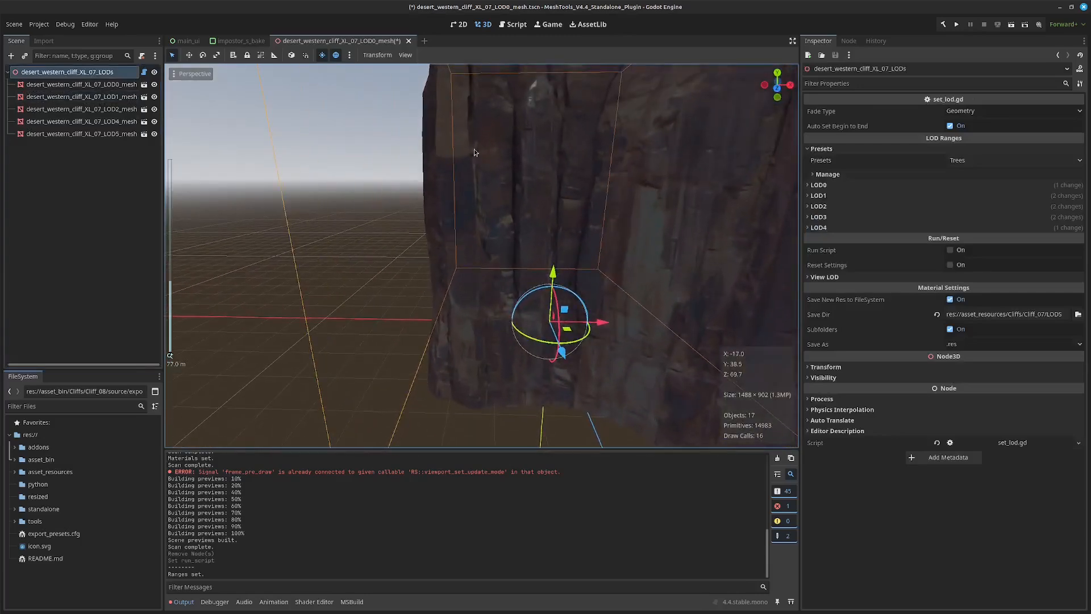
{"action": "scroll", "coordinate": [499, 215], "scroll_direction": "down", "scroll_amount": 15}
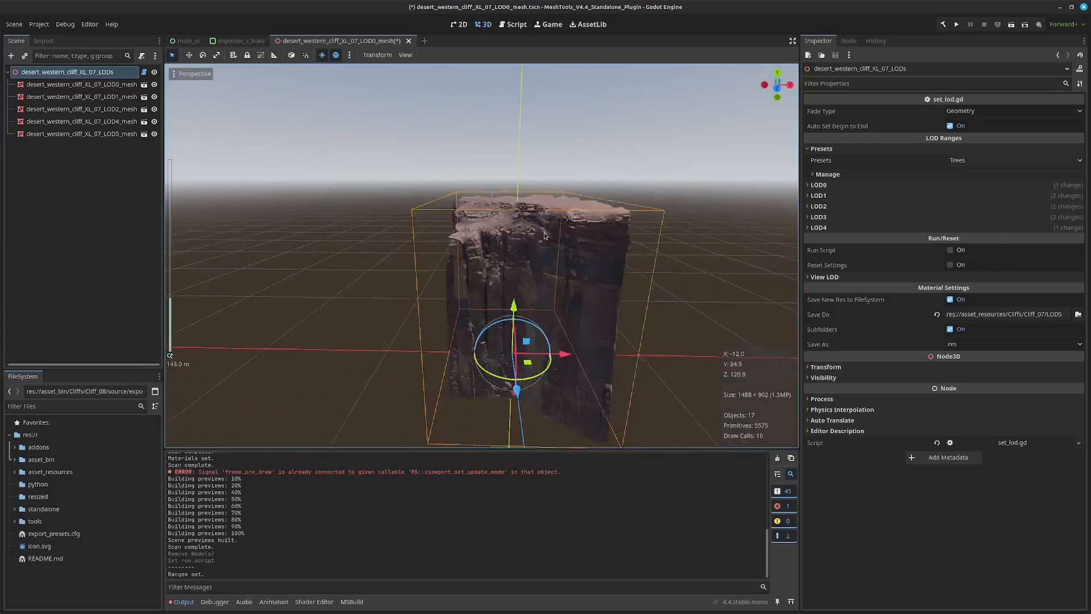
{"action": "scroll", "coordinate": [543, 260], "scroll_direction": "up", "scroll_amount": 10}
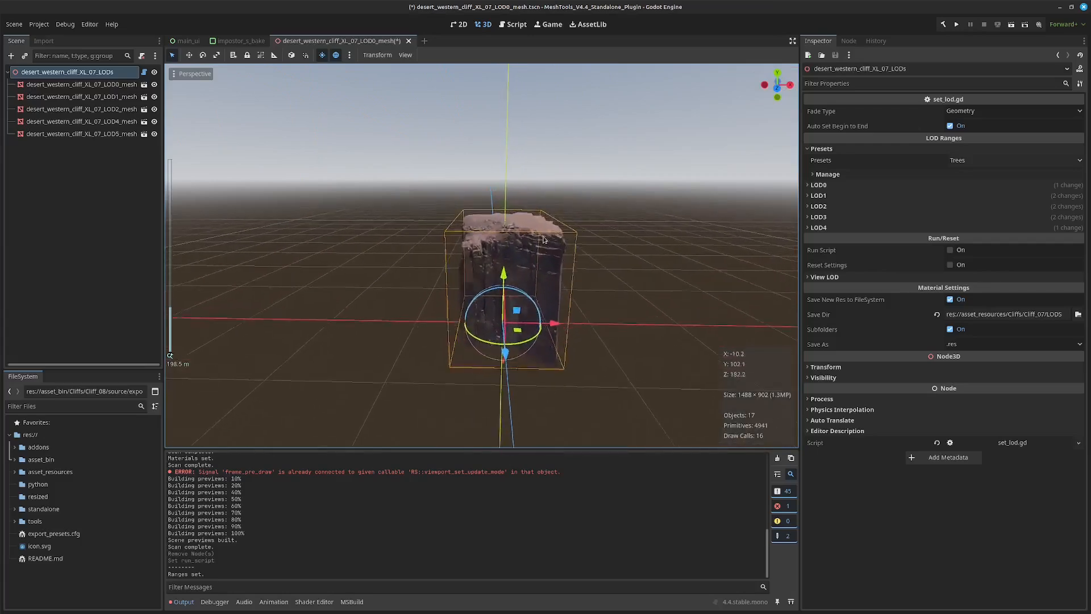
{"action": "scroll", "coordinate": [541, 204], "scroll_direction": "up", "scroll_amount": 5}
{"action": "scroll", "coordinate": [541, 197], "scroll_direction": "down", "scroll_amount": 8}
{"action": "middle_click_drag", "start_coordinate": [541, 196], "coordinate": [499, 216]}
Save the cliff LOD scene and switch back to the AssetBrowser window.
{"action": "key", "text": "ctrl+s"}
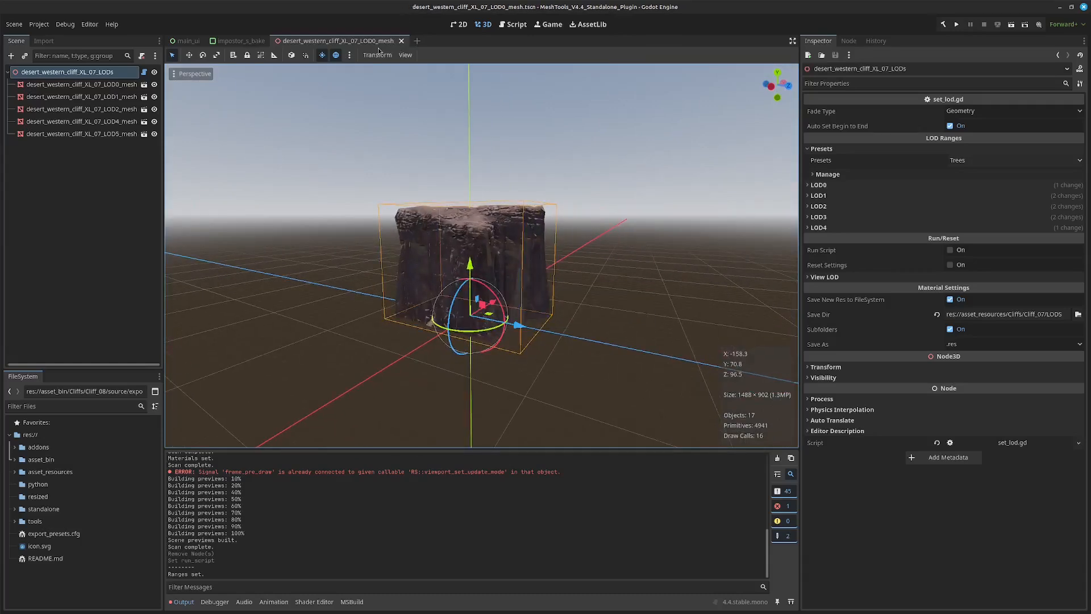
{"action": "key", "text": "alt+Tab"}
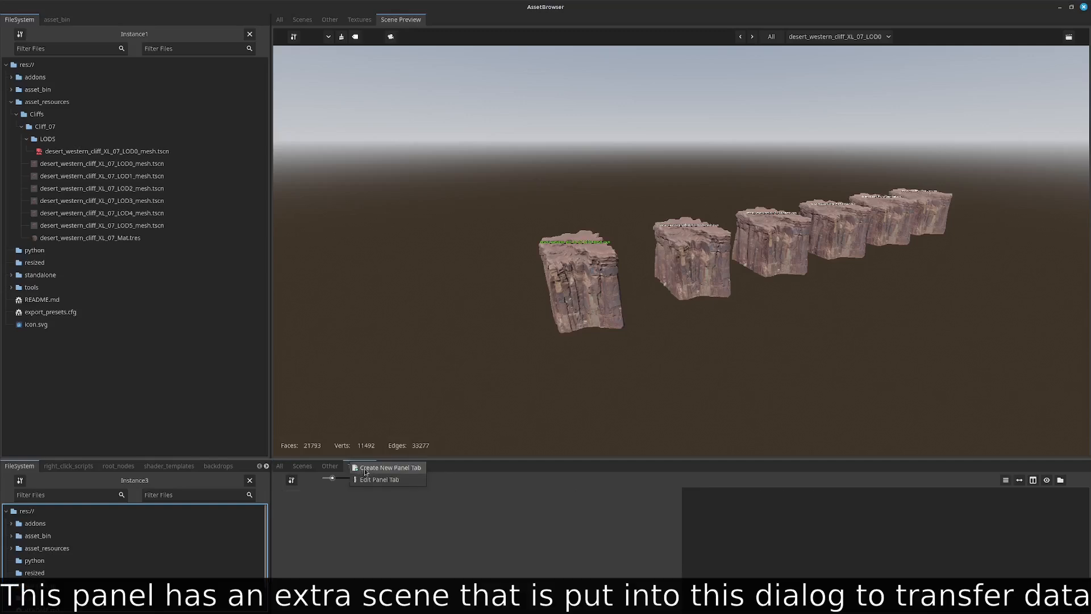
Start a new Filter Panel tab in the lower browser panel with the MATERIAL filter preset.
{"action": "left_click", "coordinate": [362, 467]}
{"action": "right_click", "coordinate": [353, 469]}
{"action": "left_click", "coordinate": [397, 477]}
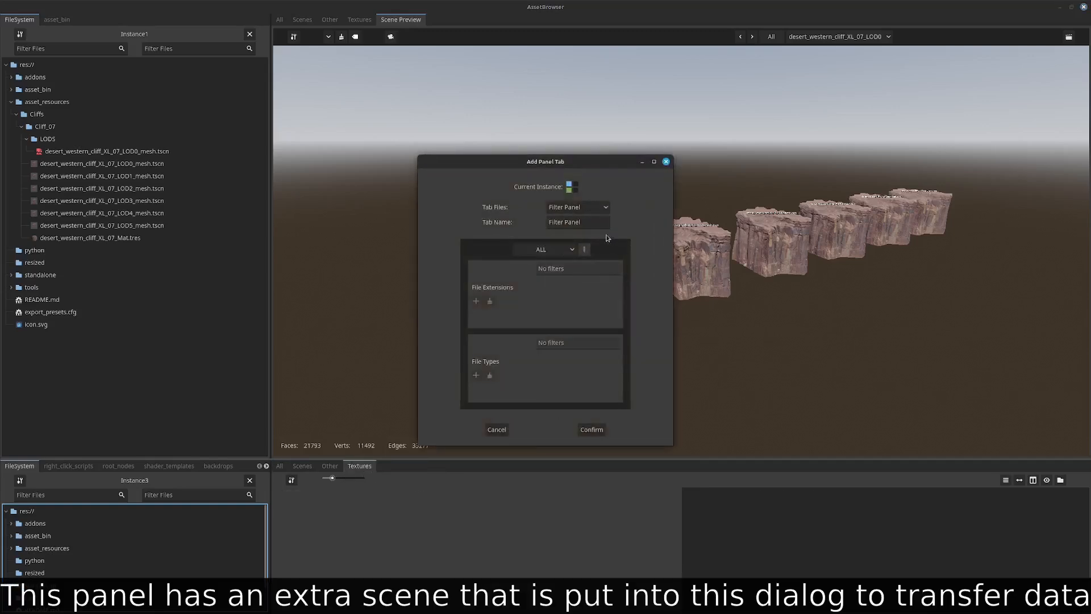
{"action": "left_click", "coordinate": [548, 255]}
{"action": "left_click", "coordinate": [548, 256]}
{"action": "left_click", "coordinate": [549, 251]}
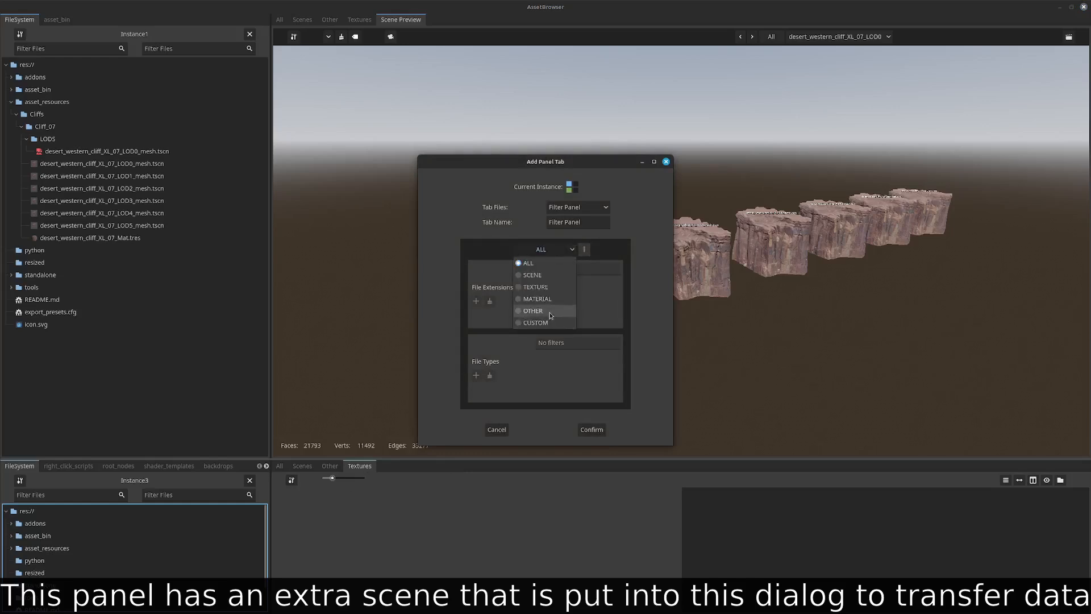
{"action": "left_click", "coordinate": [550, 300]}
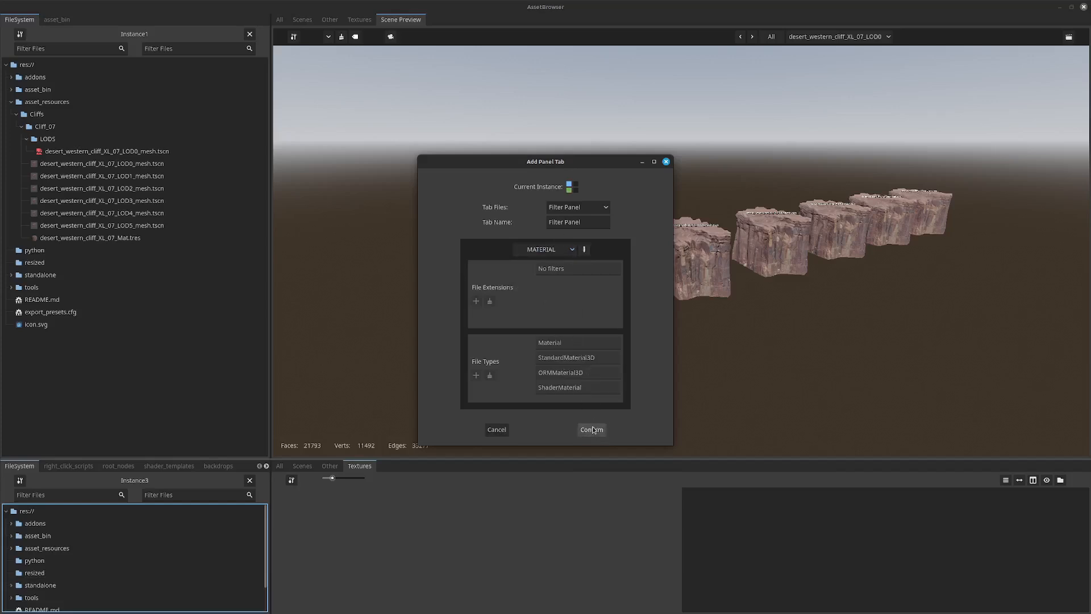
Name the new tab Materials, create it, and list the asset_resources folder's materials in it.
{"action": "left_click_drag", "start_coordinate": [598, 223], "coordinate": [514, 250]}
{"action": "type", "text": "Materials"}
{"action": "left_click", "coordinate": [591, 429]}
{"action": "left_click", "coordinate": [393, 467]}
{"action": "left_click", "coordinate": [85, 548]}
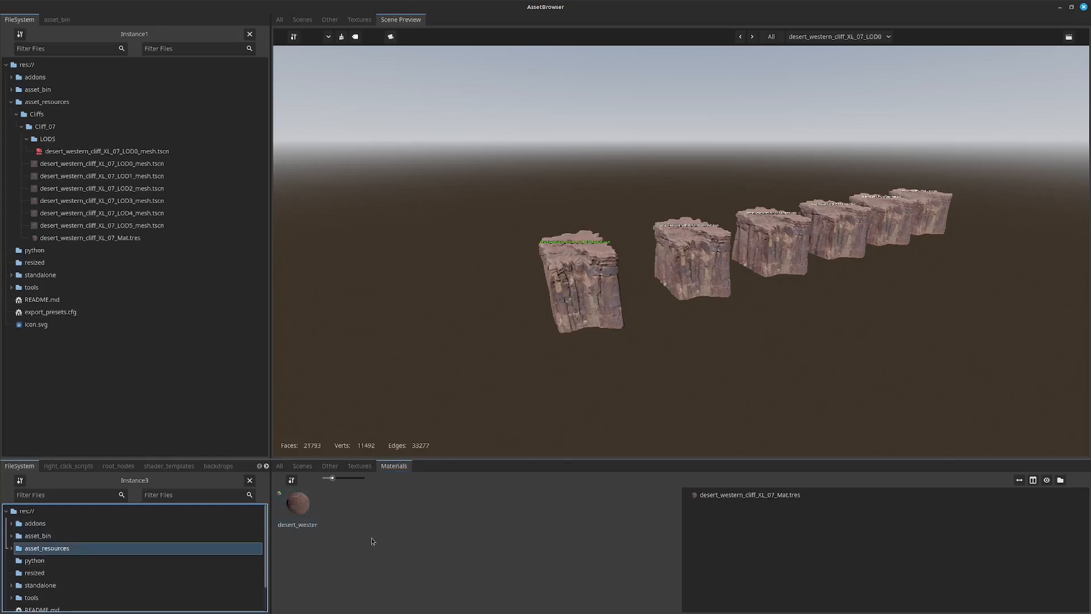
Change the Materials tab's filter to CUSTOM with the file extension tres and list the asset_bin folder in it.
{"action": "right_click", "coordinate": [397, 468]}
{"action": "left_click", "coordinate": [418, 482]}
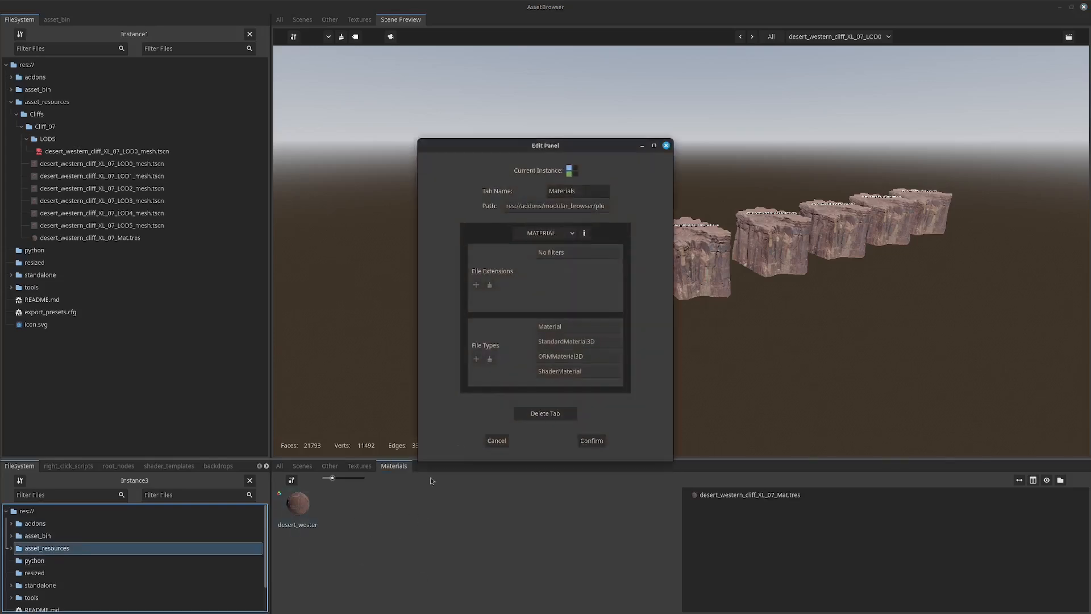
{"action": "left_click", "coordinate": [565, 233]}
{"action": "left_click", "coordinate": [550, 305]}
{"action": "left_click", "coordinate": [599, 253]}
{"action": "type", "text": "tres"}
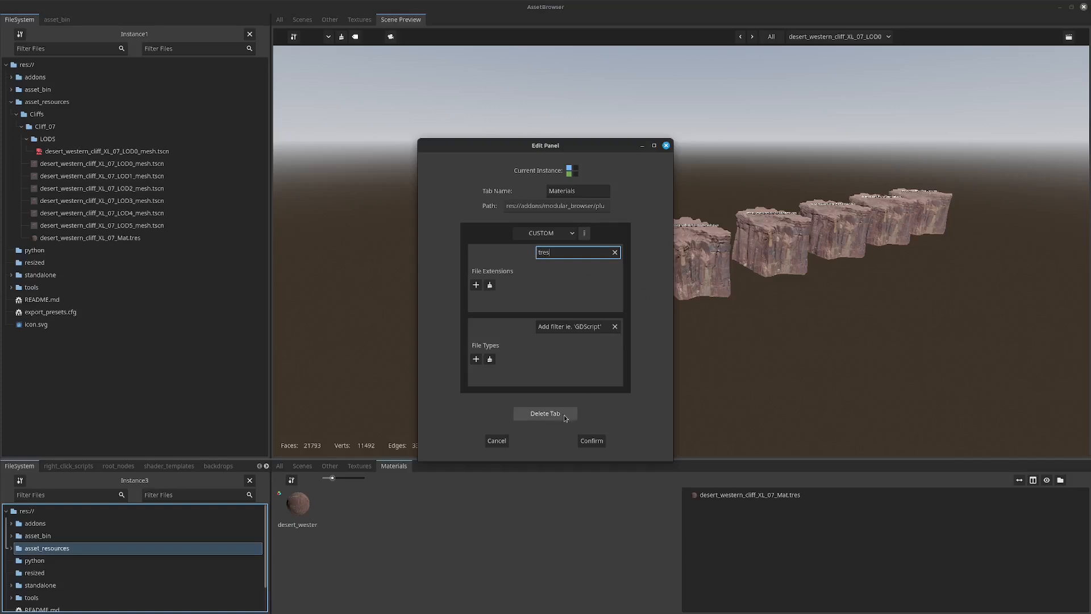
{"action": "left_click", "coordinate": [590, 441]}
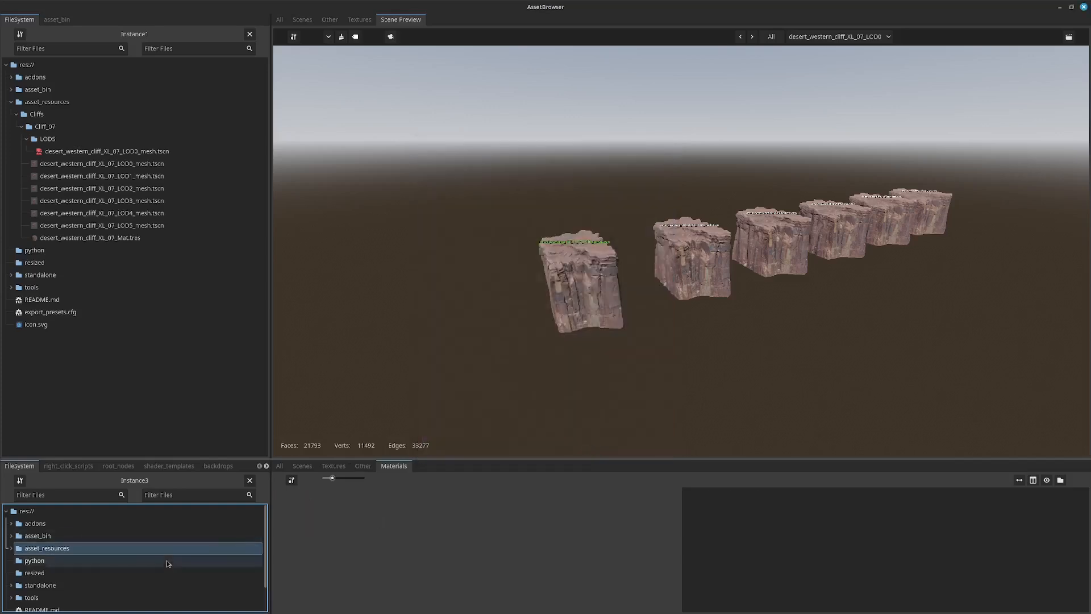
{"action": "left_click", "coordinate": [71, 536]}
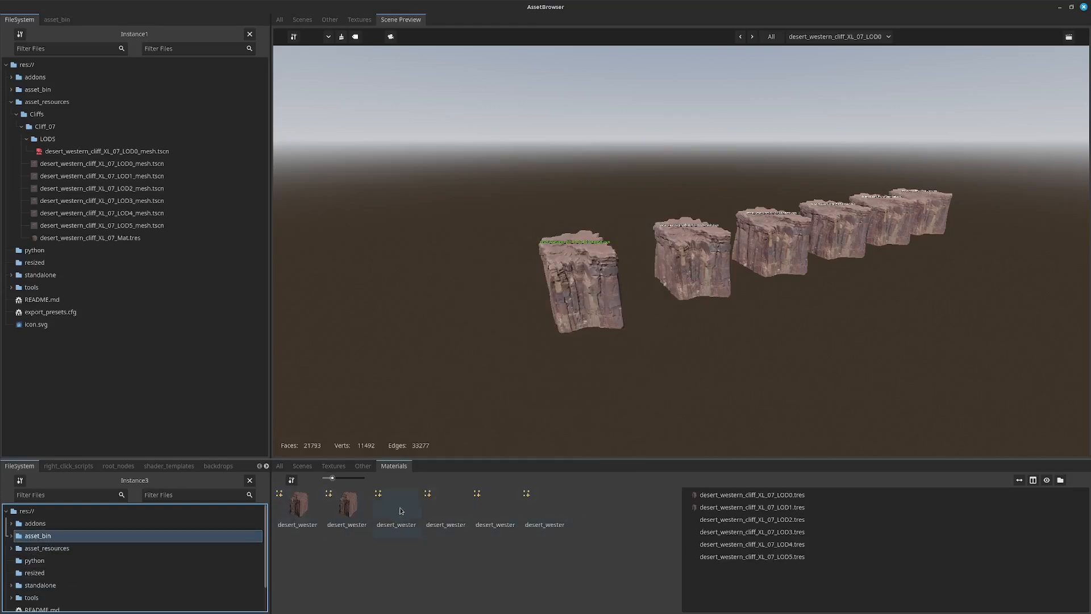
Review the Materials tab's filter settings and locate the asset_bin folder's LOD1 .tres file in Godot's FileSystem dock.
{"action": "right_click", "coordinate": [397, 468]}
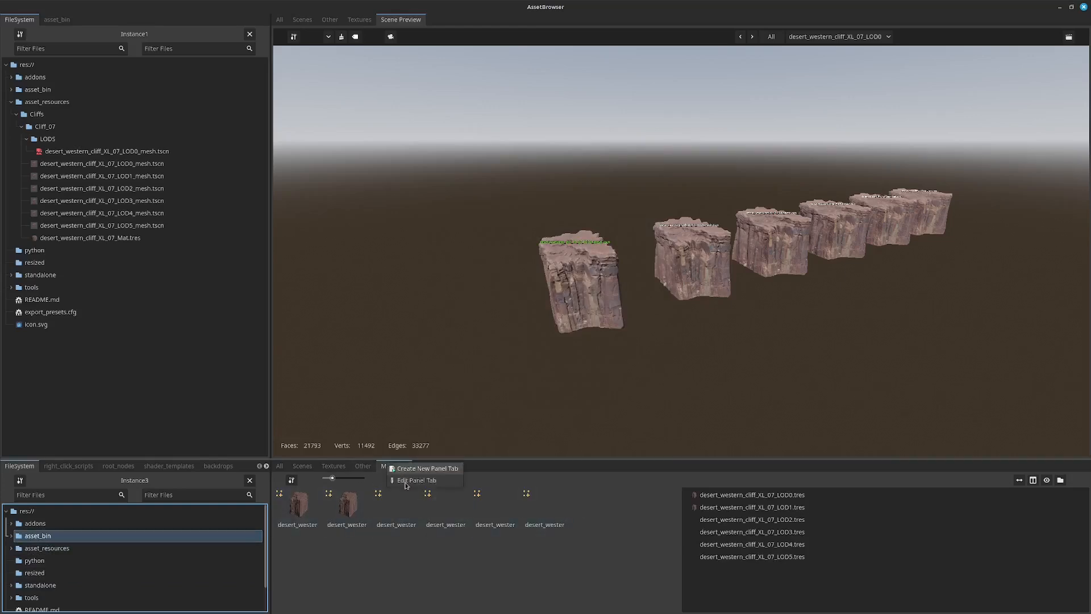
{"action": "left_click", "coordinate": [407, 481]}
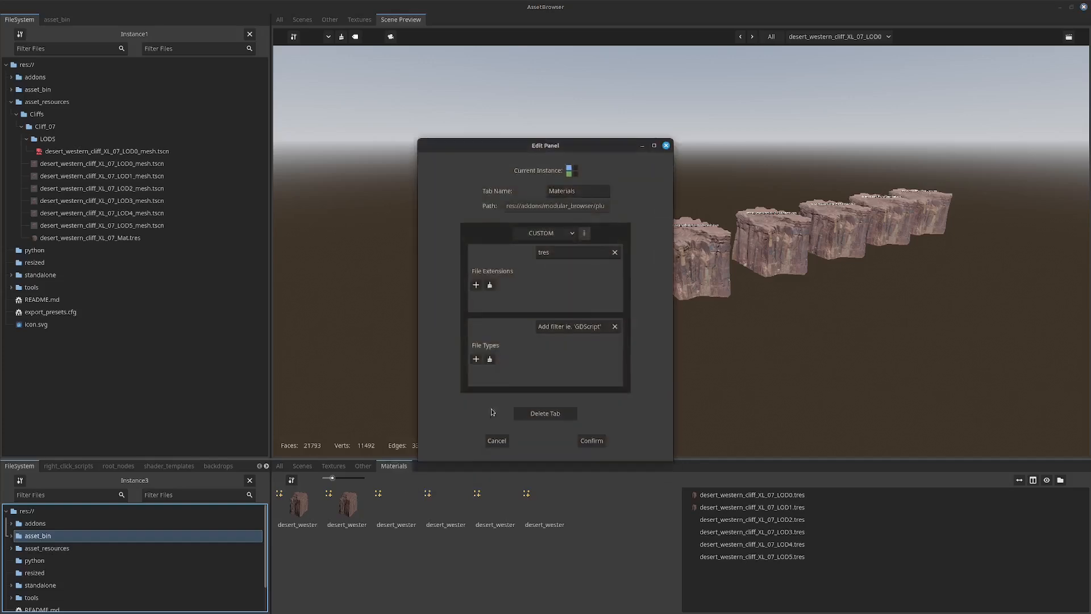
{"action": "left_click", "coordinate": [588, 446]}
{"action": "left_click", "coordinate": [57, 538]}
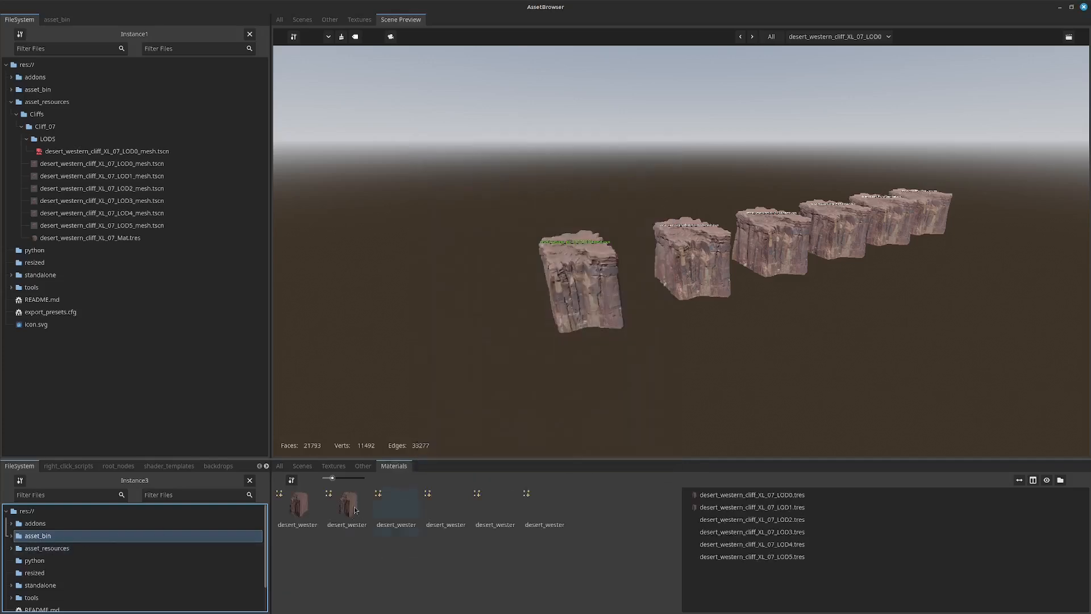
{"action": "right_click", "coordinate": [351, 505]}
{"action": "mouse_move", "coordinate": [392, 511]}
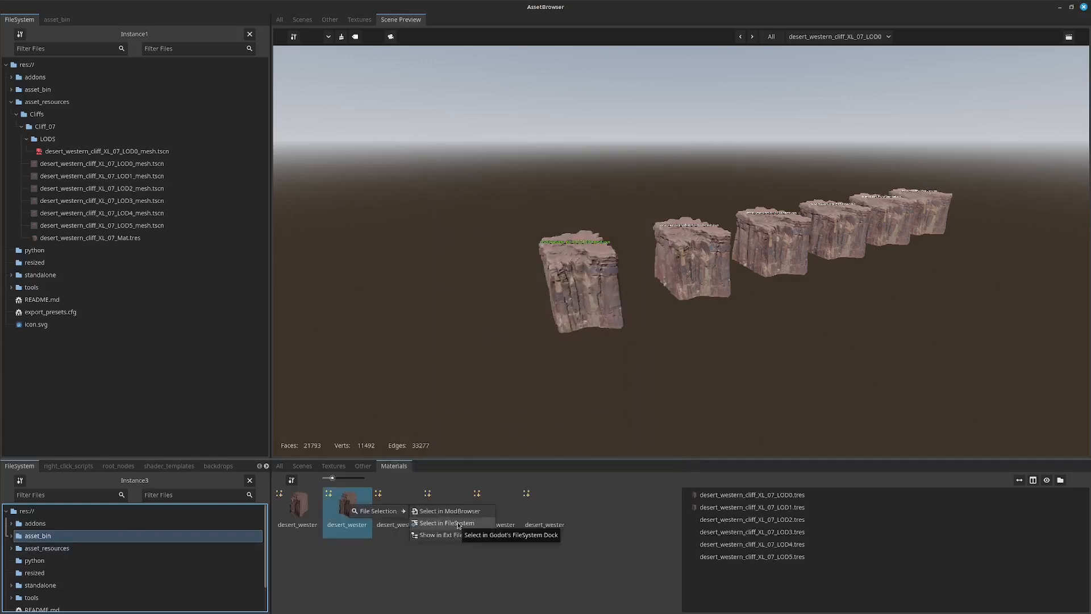
{"action": "left_click", "coordinate": [458, 522]}
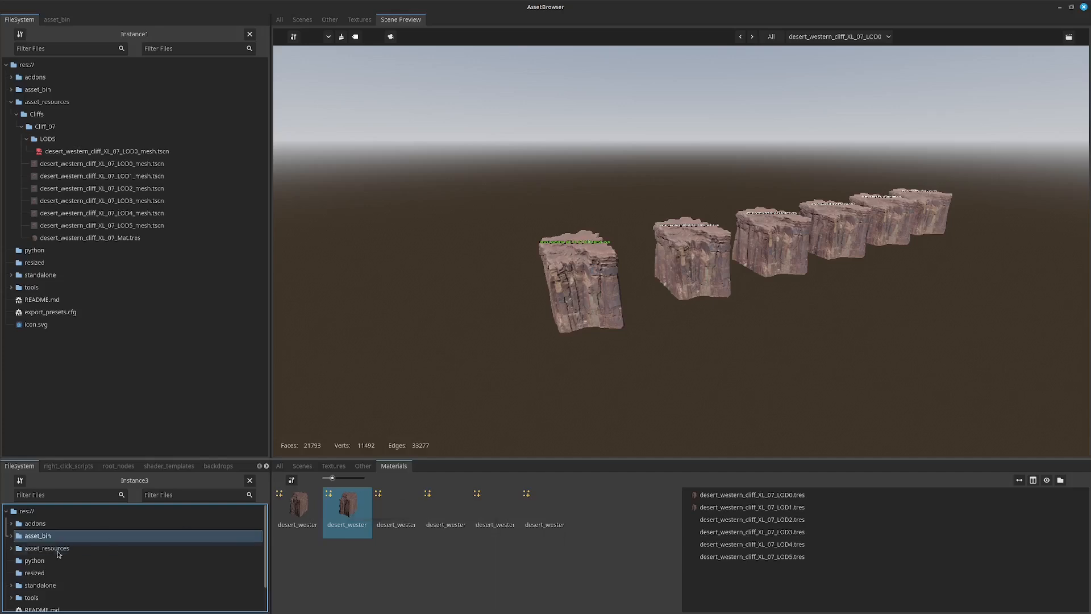
Expand the modular_browser addon's user folder, including its right_click_scripts and template subfolders, to view their files.
{"action": "left_click", "coordinate": [11, 76]}
{"action": "left_click", "coordinate": [22, 126]}
{"action": "left_click", "coordinate": [27, 164]}
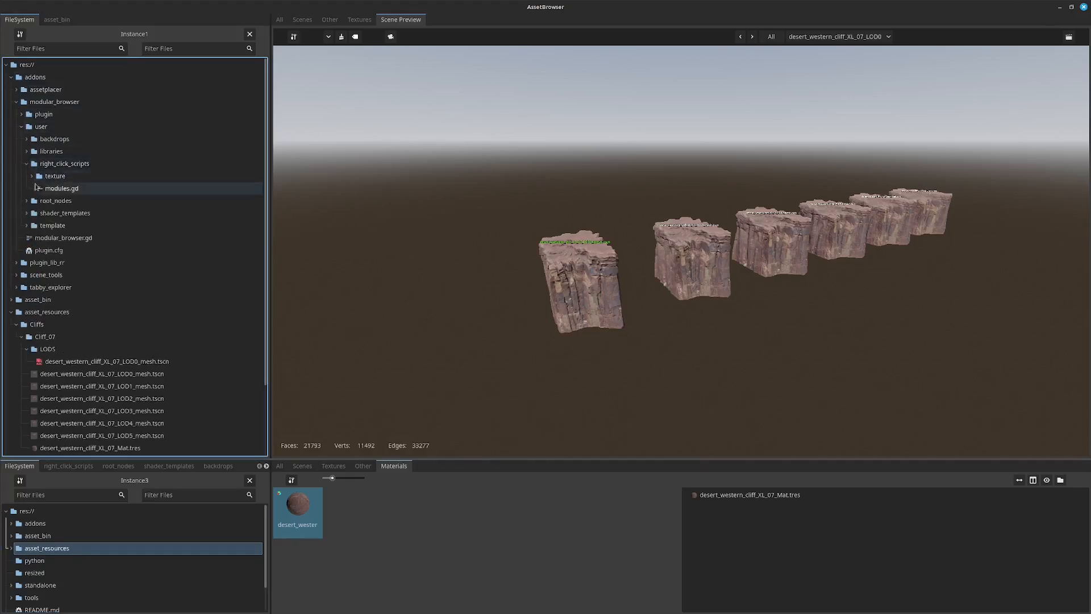
{"action": "left_click", "coordinate": [26, 225]}
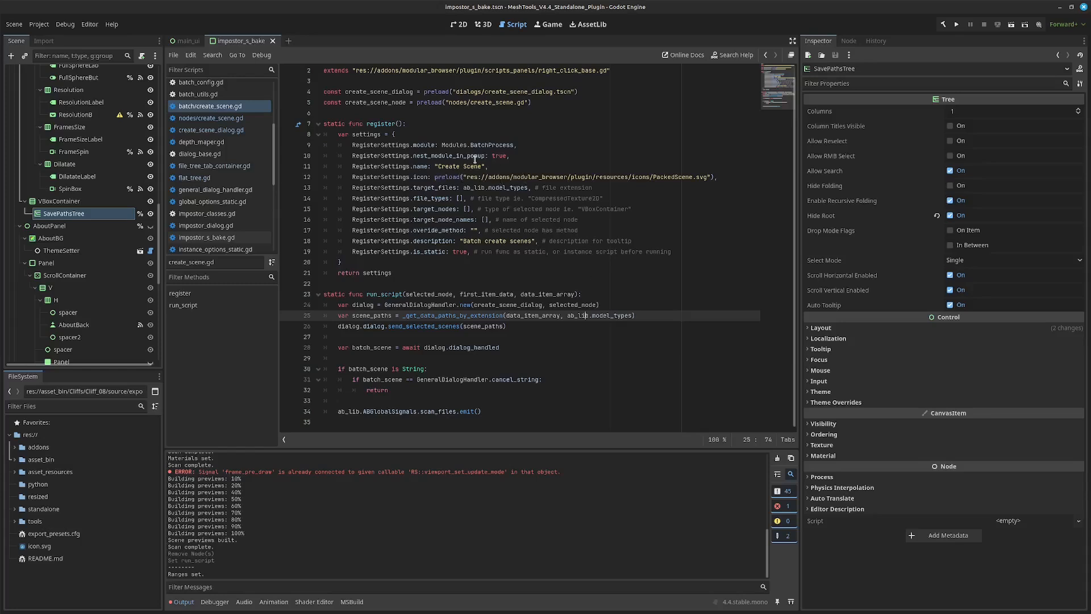
Examine the RegisterSettings entries and the run_script parameters in the batch create_scene.gd script.
{"action": "mouse_move", "coordinate": [503, 146]}
{"action": "left_click", "coordinate": [477, 188]}
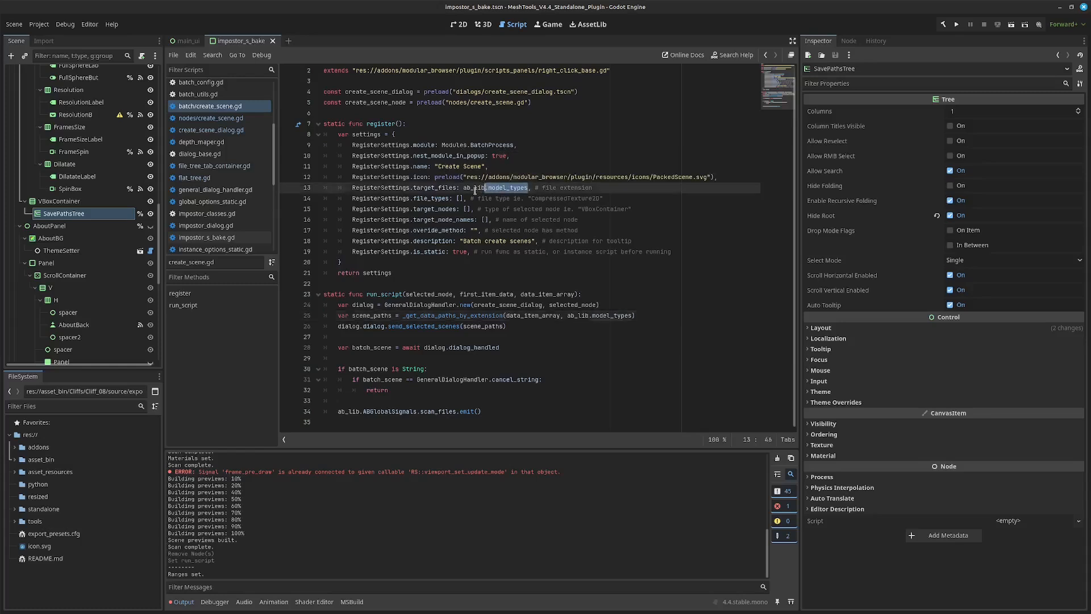
{"action": "left_click", "coordinate": [424, 296]}
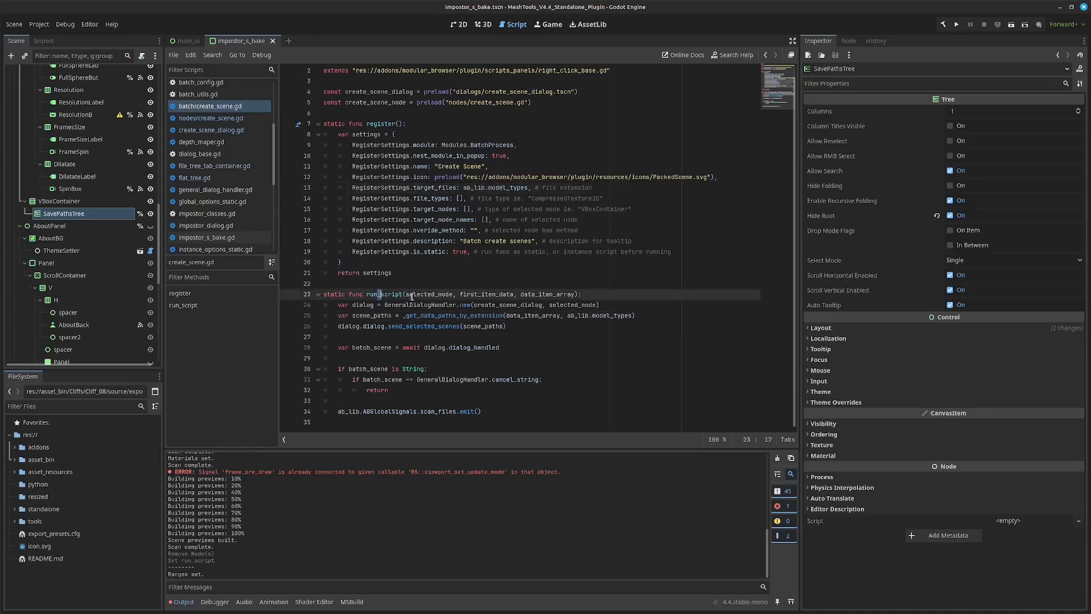
{"action": "left_click", "coordinate": [511, 304]}
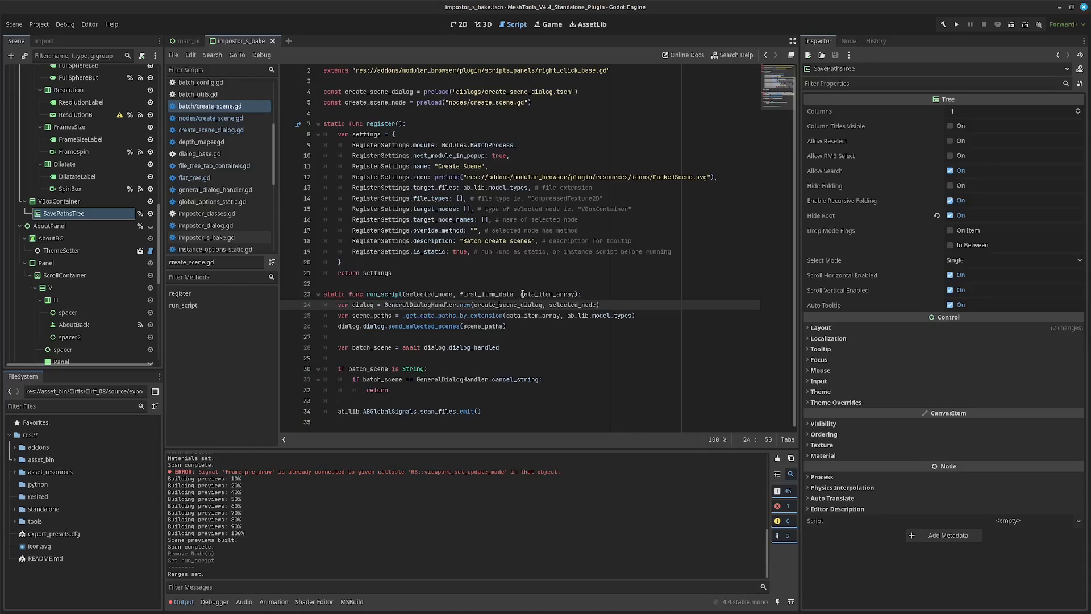
{"action": "left_click_drag", "start_coordinate": [523, 294], "coordinate": [567, 294]}
{"action": "left_click", "coordinate": [567, 295]}
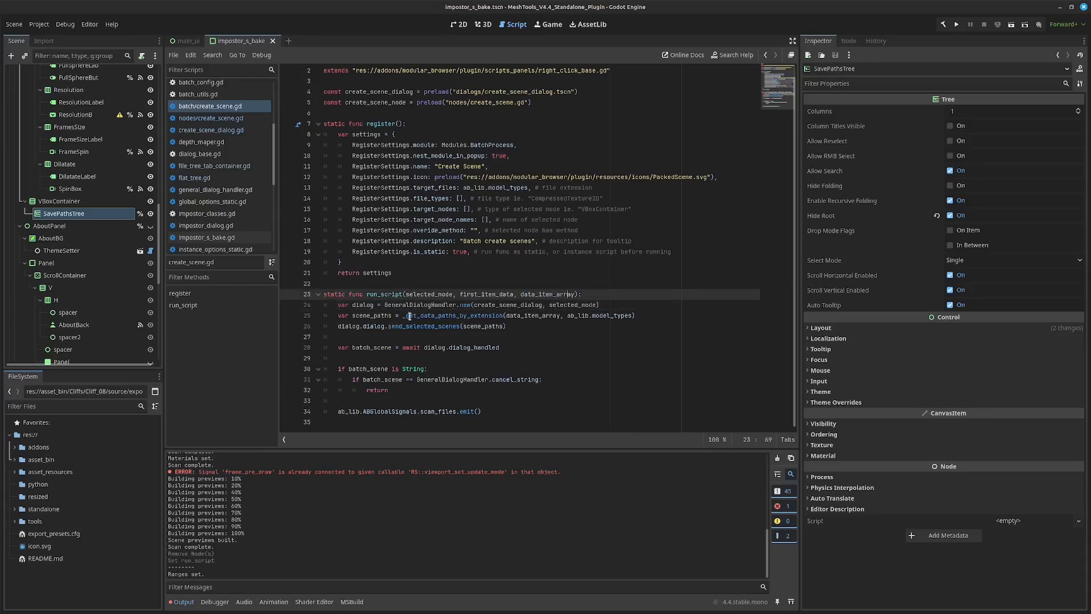
Examine the run_script body in create_scene.gd, from the scene path extraction to the dialog result and cancel handling.
{"action": "left_click_drag", "start_coordinate": [403, 316], "coordinate": [494, 319]}
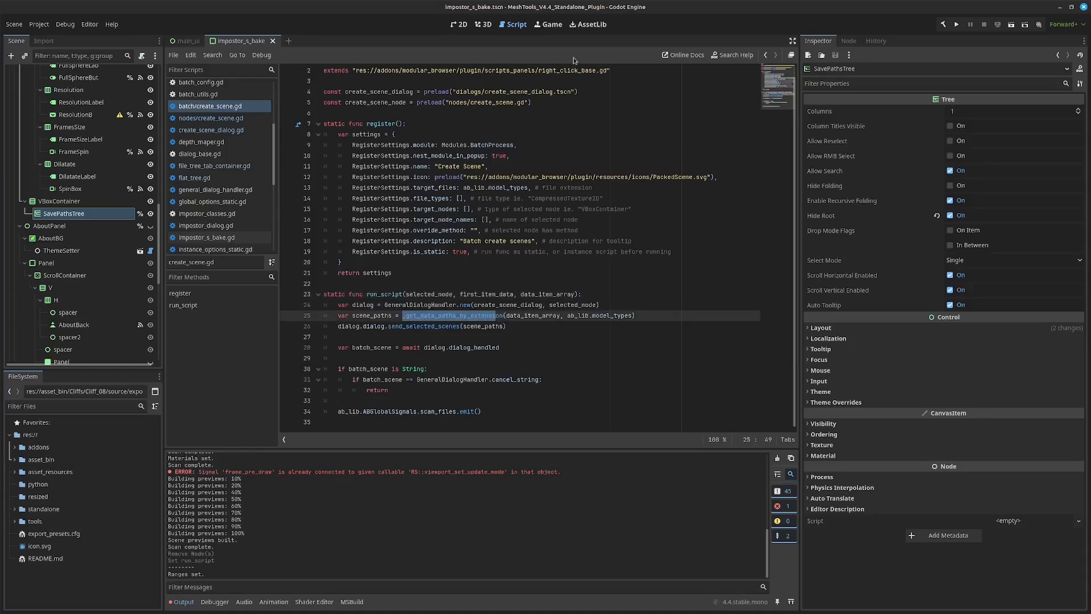
{"action": "left_click", "coordinate": [477, 337]}
{"action": "left_click_drag", "start_coordinate": [442, 317], "coordinate": [500, 315]}
{"action": "left_click", "coordinate": [527, 317]}
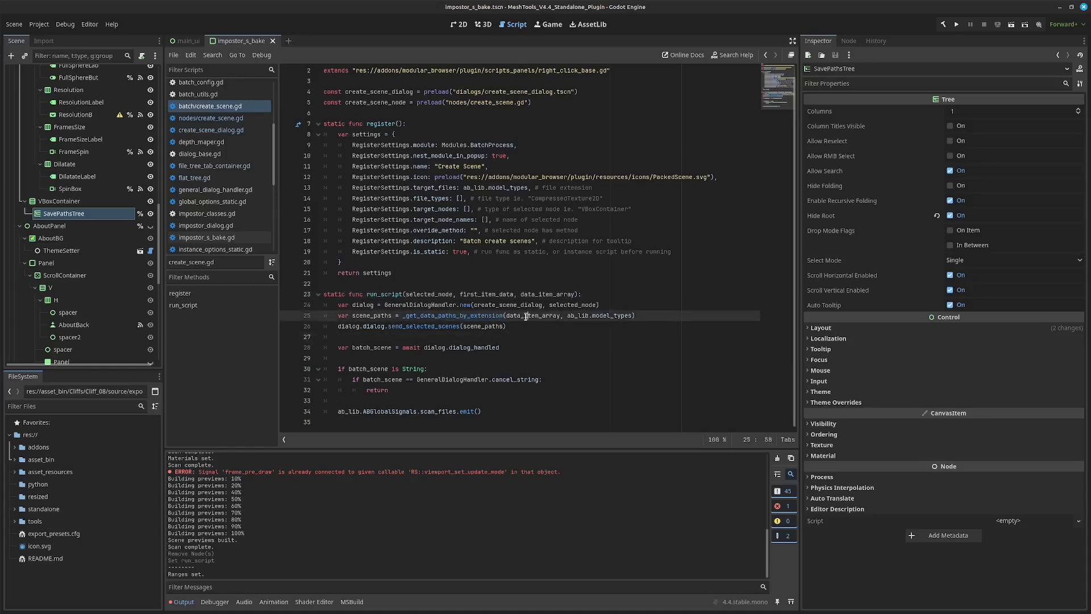
{"action": "mouse_move", "coordinate": [607, 316]}
{"action": "left_click_drag", "start_coordinate": [506, 327], "coordinate": [360, 328]}
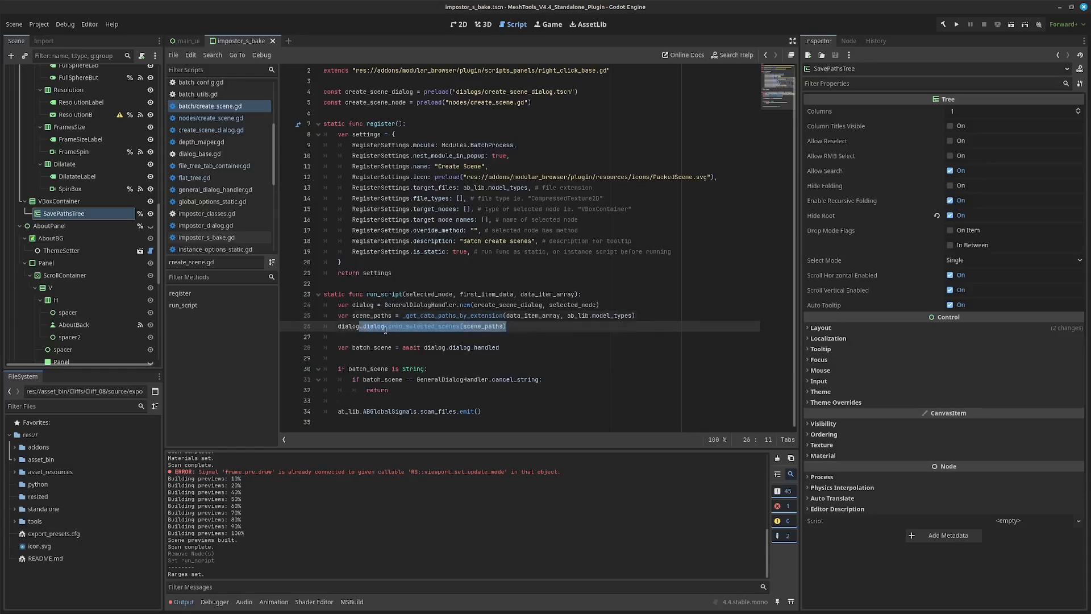
{"action": "left_click", "coordinate": [426, 349]}
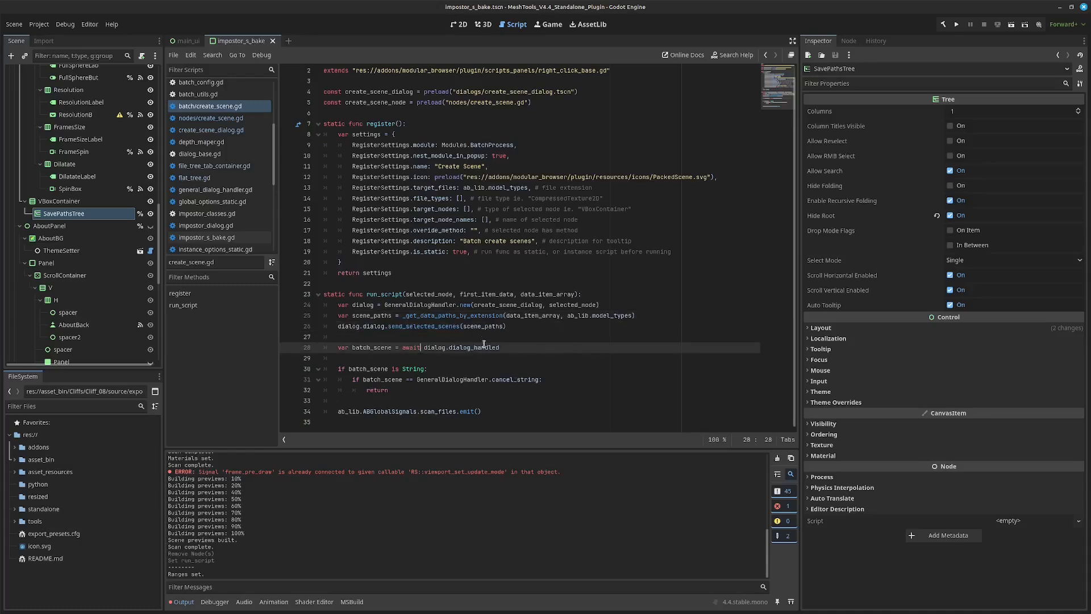
{"action": "left_click_drag", "start_coordinate": [549, 314], "coordinate": [441, 402]}
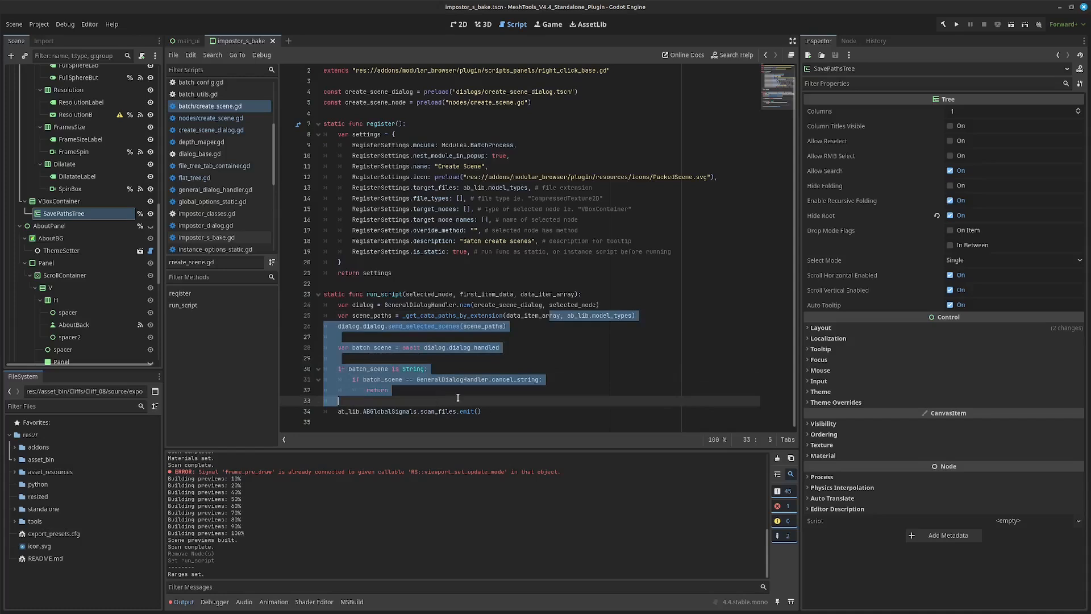
{"action": "left_click", "coordinate": [540, 364]}
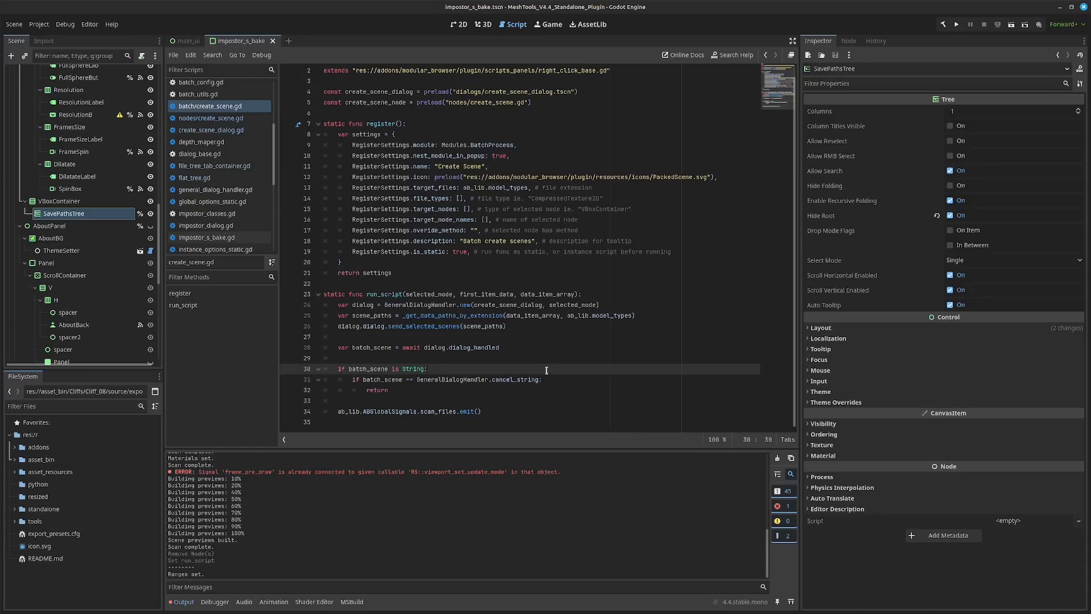
Check the is_static and nest_module_in_popup settings in create_scene.gd, and switch back to the AssetBrowser window.
{"action": "left_click", "coordinate": [578, 252]}
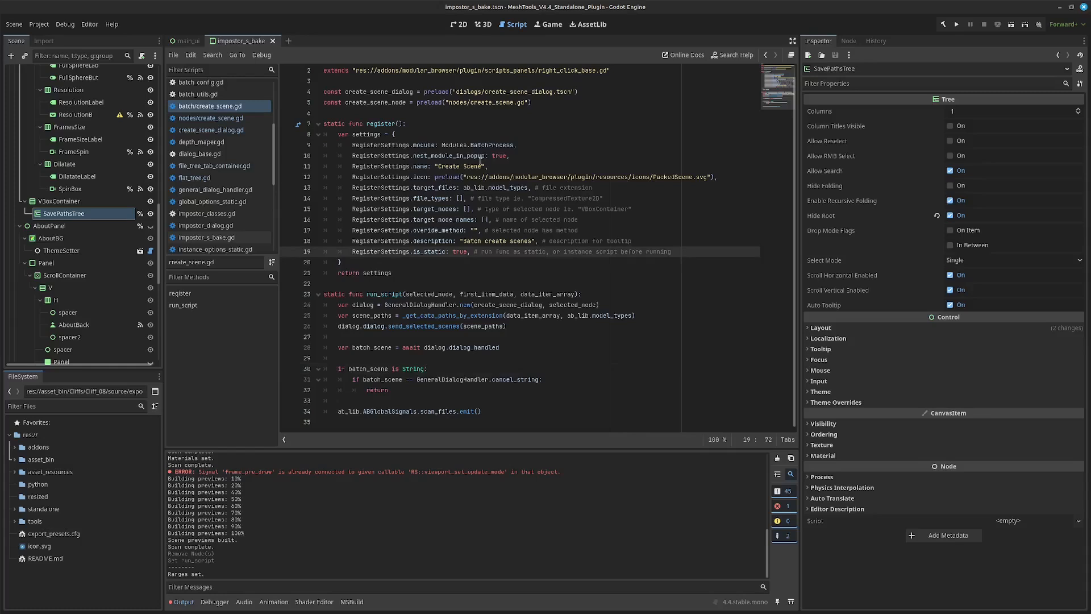
{"action": "mouse_move", "coordinate": [482, 158]}
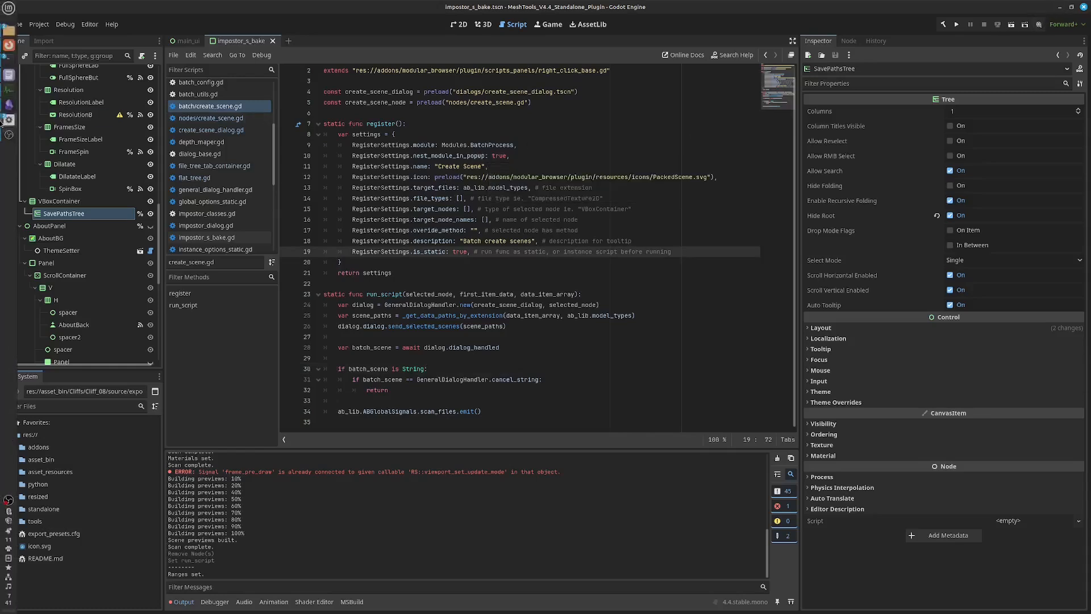
{"action": "mouse_move", "coordinate": [9, 120]}
{"action": "left_click", "coordinate": [68, 198]}
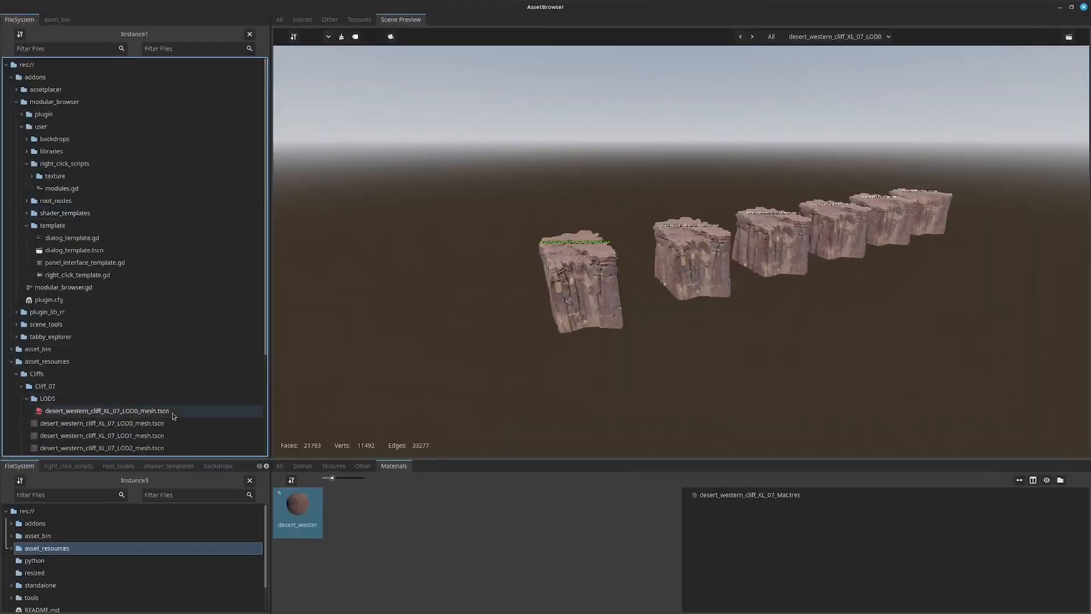
{"action": "right_click", "coordinate": [293, 480]}
{"action": "mouse_move", "coordinate": [292, 480]}
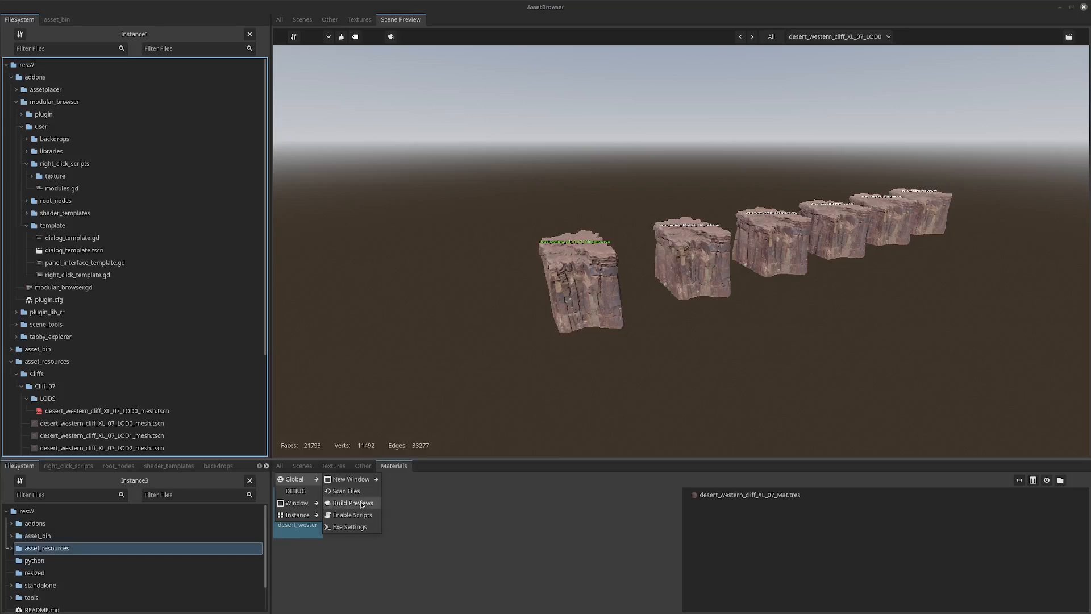
{"action": "right_click", "coordinate": [283, 505]}
{"action": "mouse_move", "coordinate": [297, 518]}
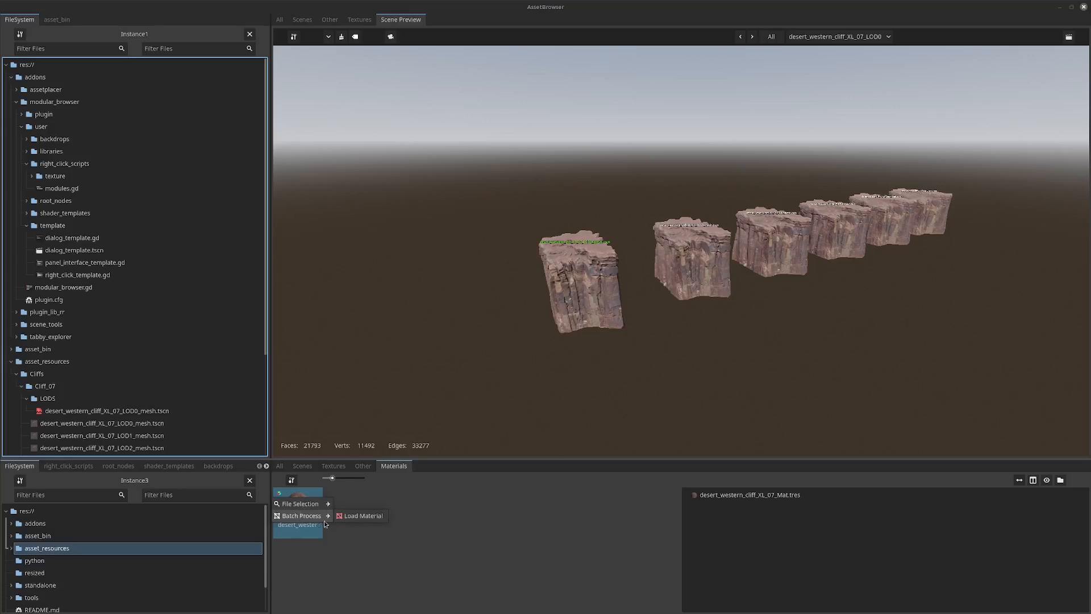
{"action": "left_click", "coordinate": [355, 517]}
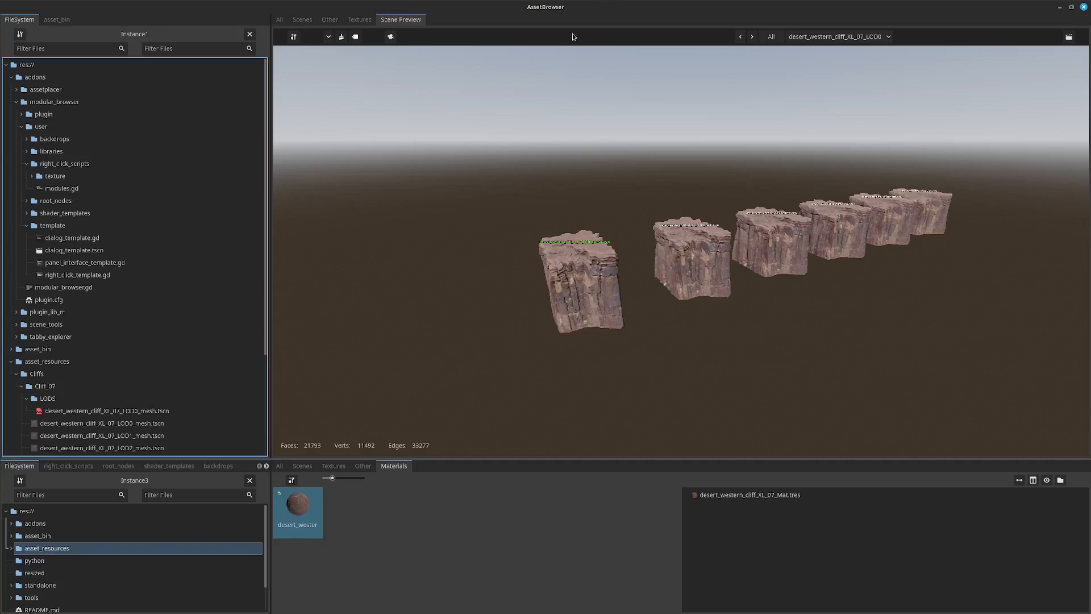
{"action": "right_click", "coordinate": [400, 26]}
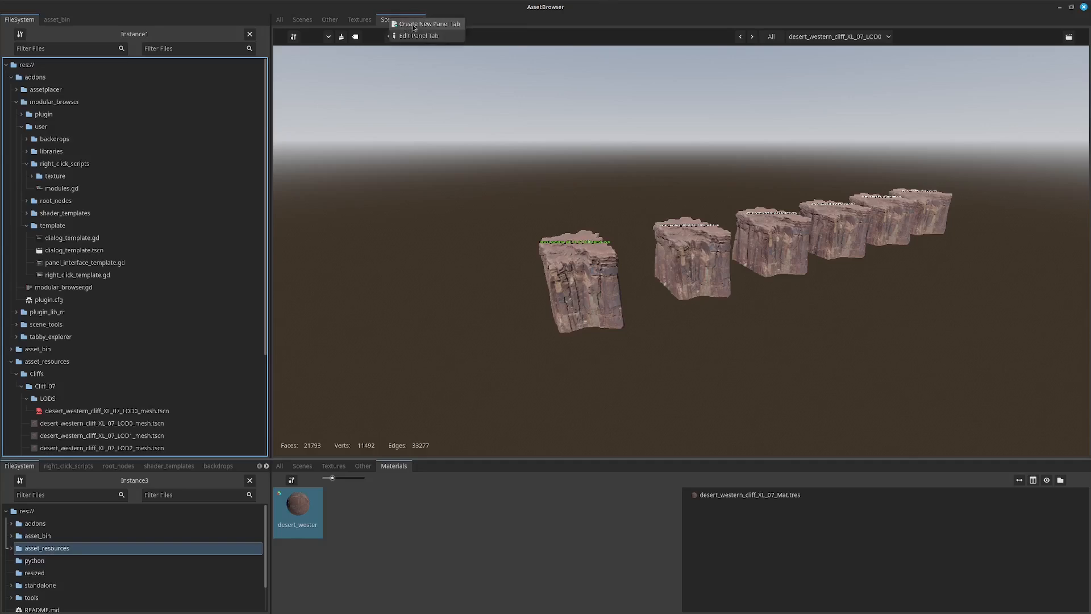
{"action": "left_click", "coordinate": [670, 135]}
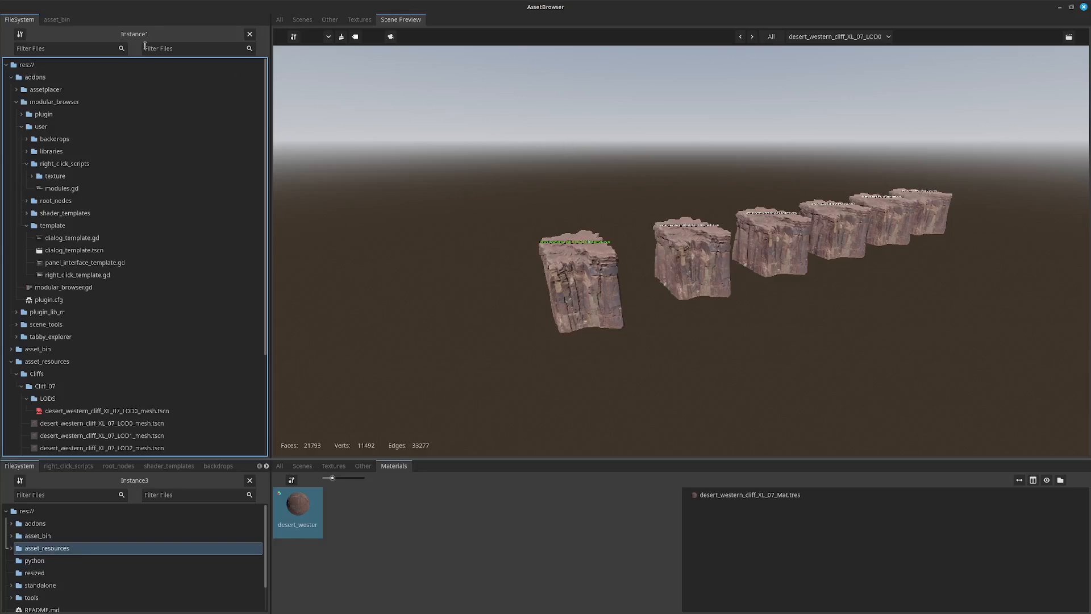
Open a new browser window with the saved HSplit layout and reposition it over the AssetBrowser window.
{"action": "left_click", "coordinate": [294, 36]}
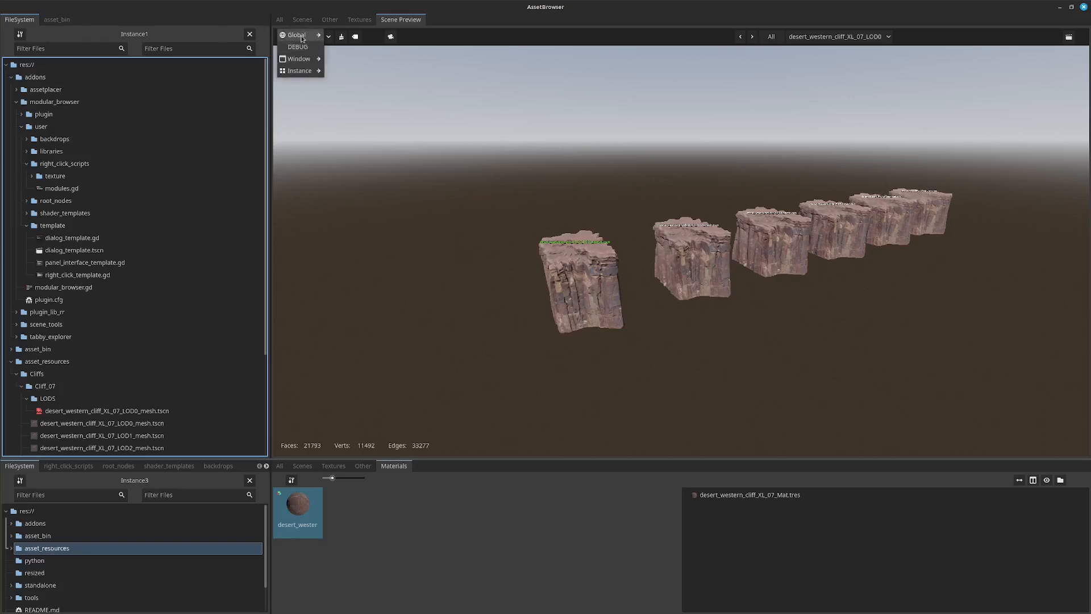
{"action": "mouse_move", "coordinate": [300, 35]}
{"action": "mouse_move", "coordinate": [352, 35]}
{"action": "mouse_move", "coordinate": [398, 46]}
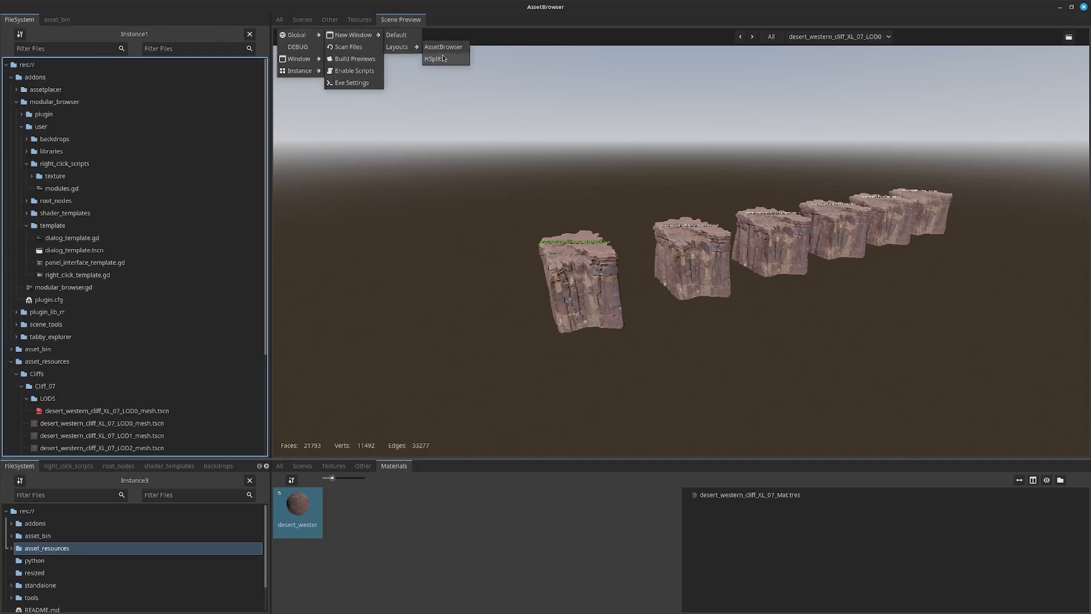
{"action": "left_click", "coordinate": [443, 59]}
{"action": "left_click_drag", "start_coordinate": [607, 143], "coordinate": [643, 128]}
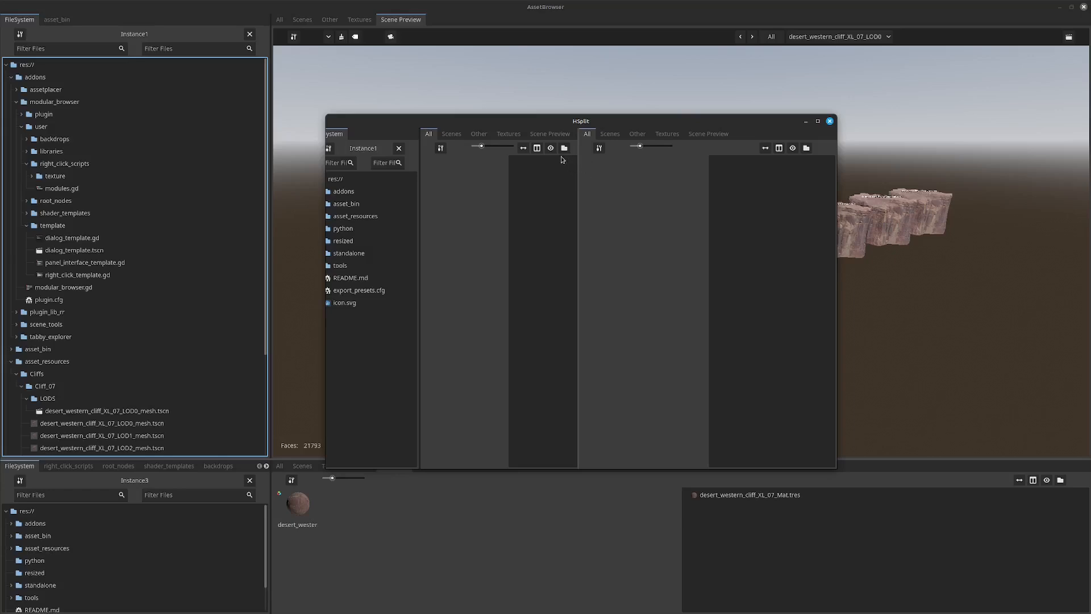
Request another new browser window with the Default layout from the second panel of the HSplit window.
{"action": "left_click", "coordinate": [599, 148]}
{"action": "mouse_move", "coordinate": [630, 150]}
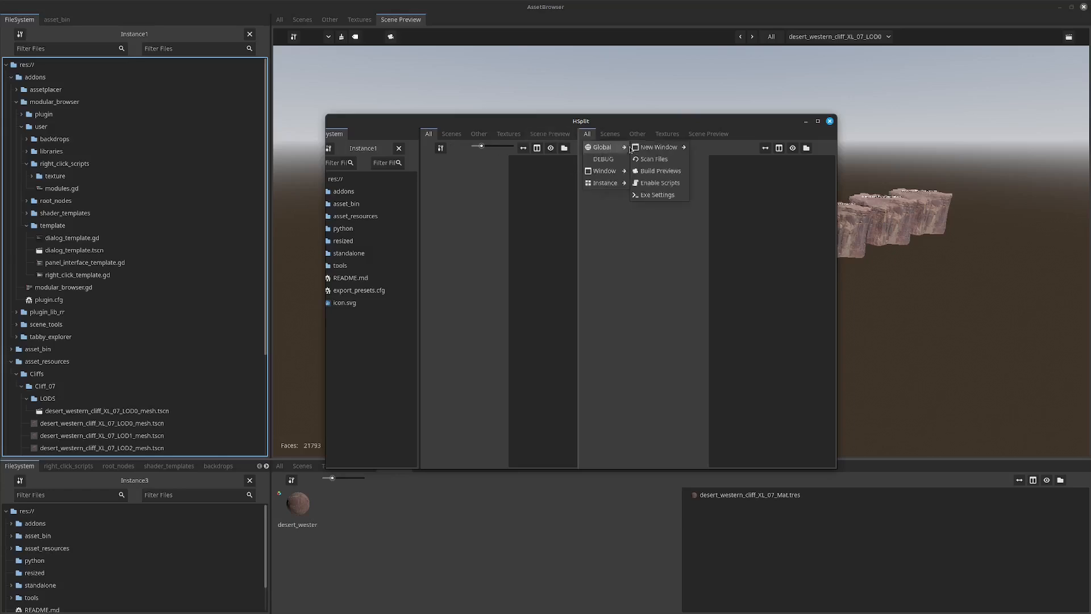
{"action": "left_click", "coordinate": [702, 148]}
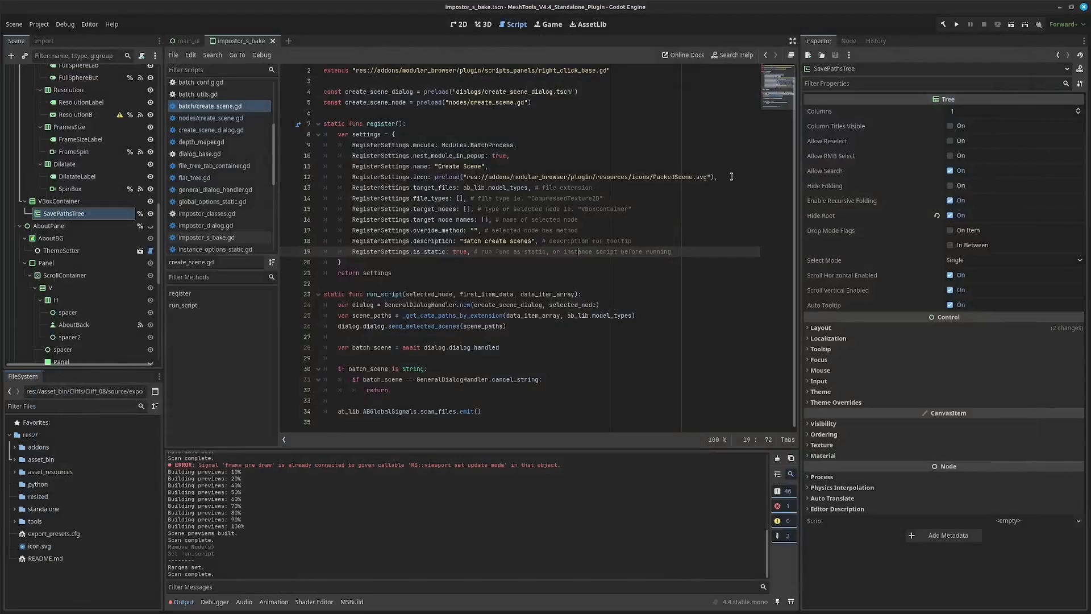